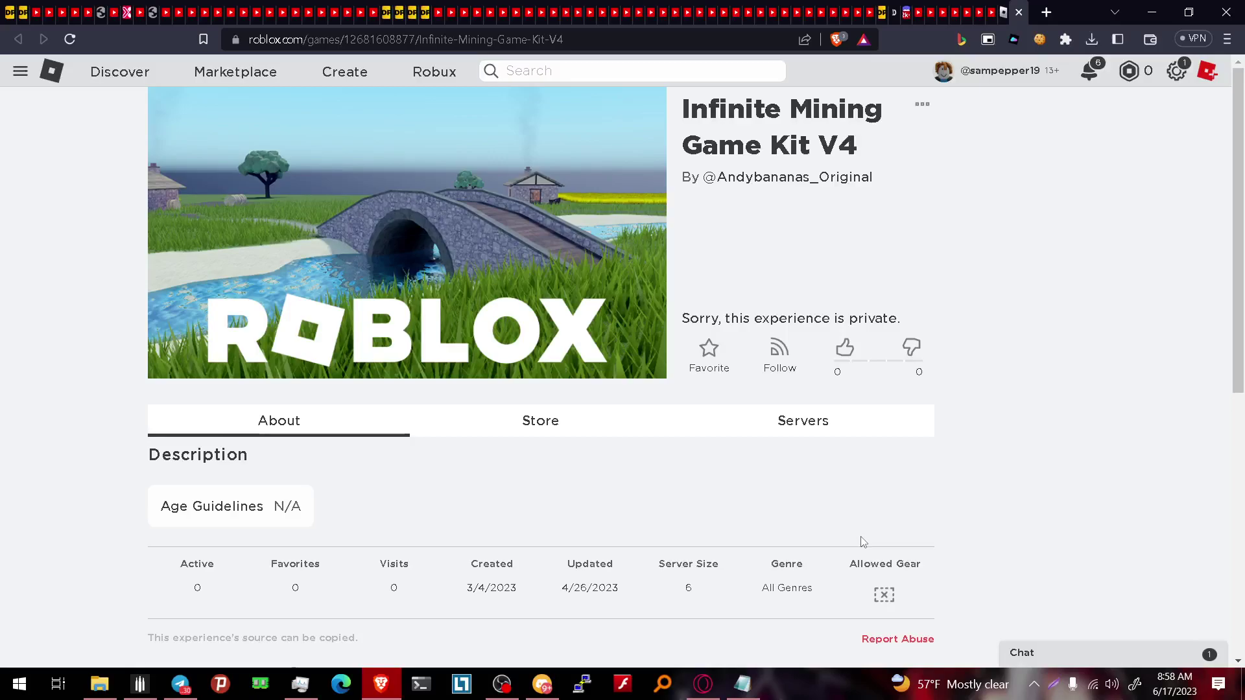
Bring up Discord's free-assets channel with the Infinite Mining Game Kit V4 link.
left_click(542, 685)
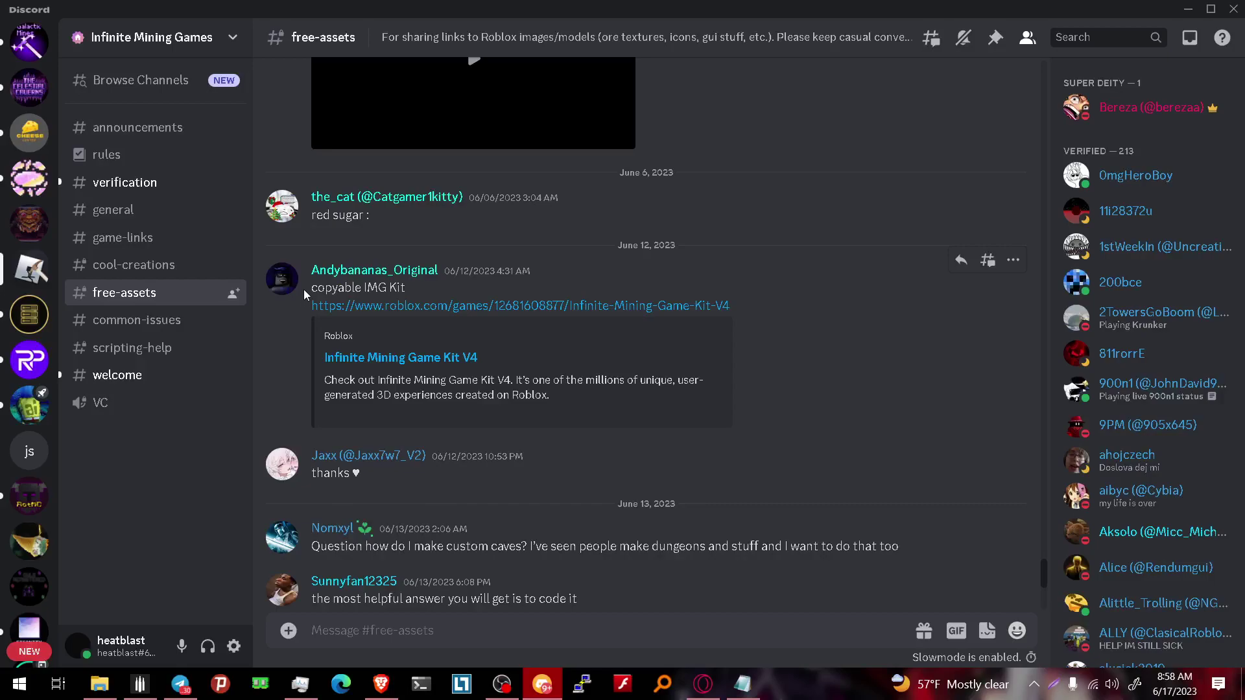
Highlight the kit message in Discord, then go back to the Infinite Mining Game Kit V4 page in Brave.
left_click_drag(304, 289, 734, 301)
left_click(784, 337)
left_click(544, 685)
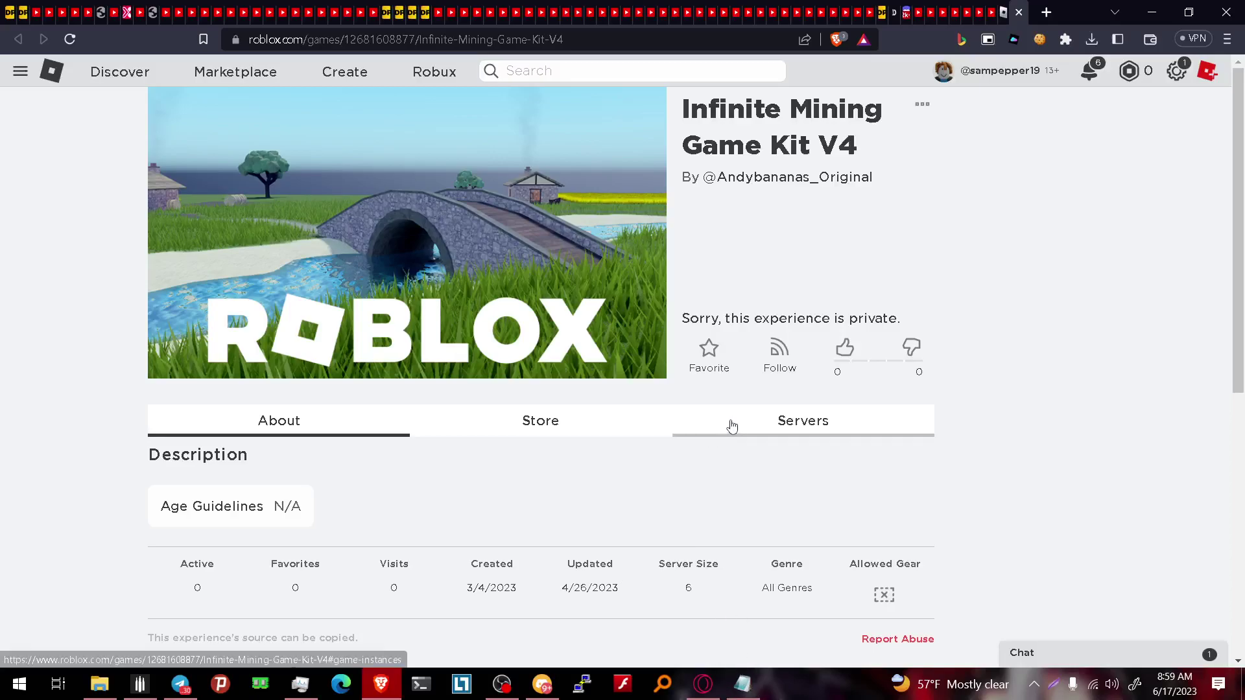
Choose Edit in Studio from the '...' menu beside the Infinite Mining Game Kit V4 title.
left_click(922, 105)
left_click(908, 140)
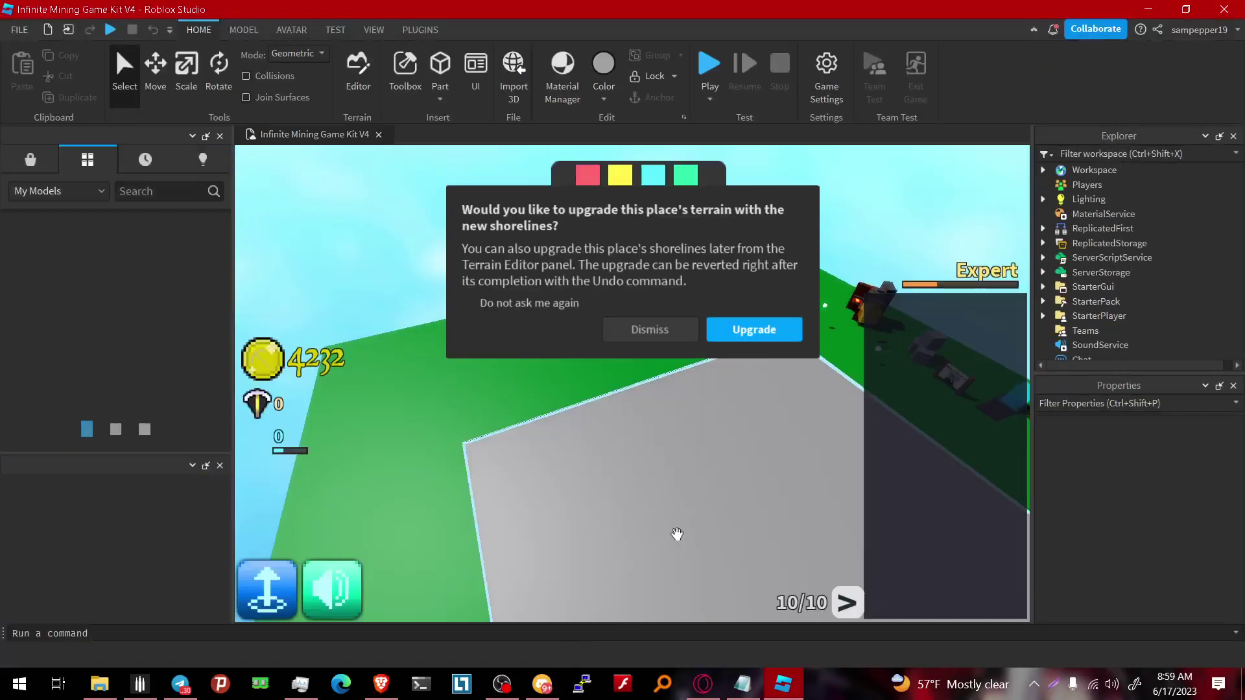
Glance at the kit author's profile in Discord, then return to Roblox Studio.
key("alt+Tab")
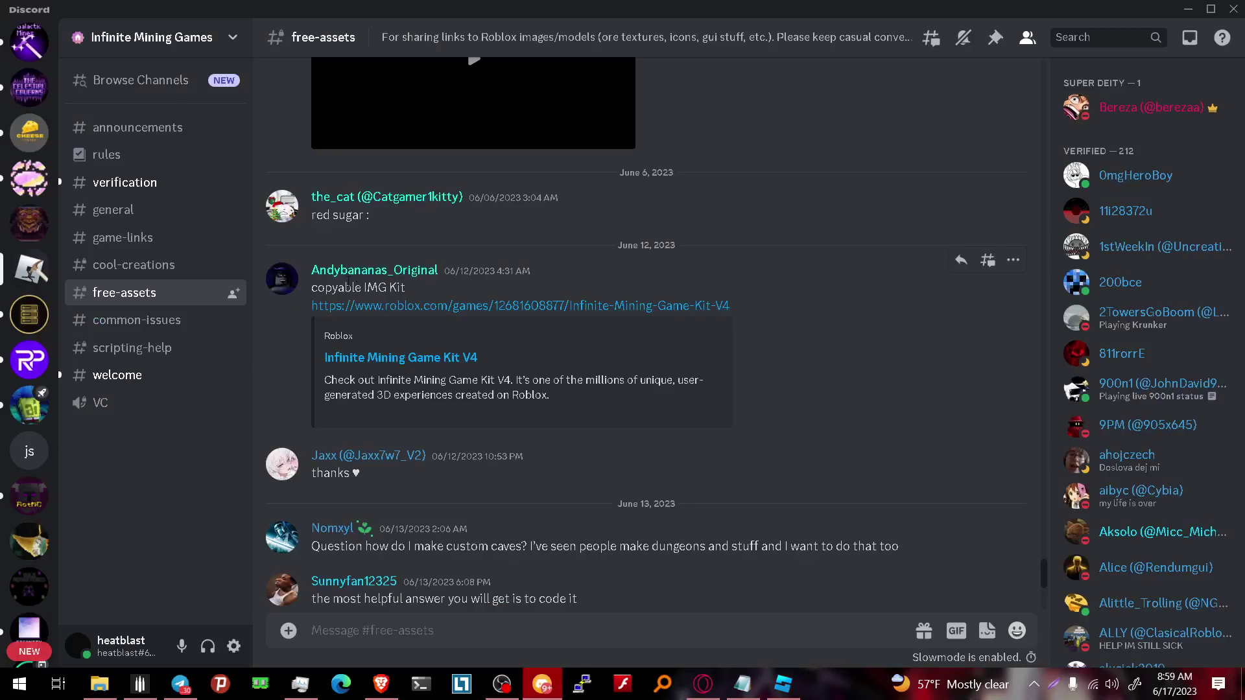
left_click(351, 271)
left_click(800, 577)
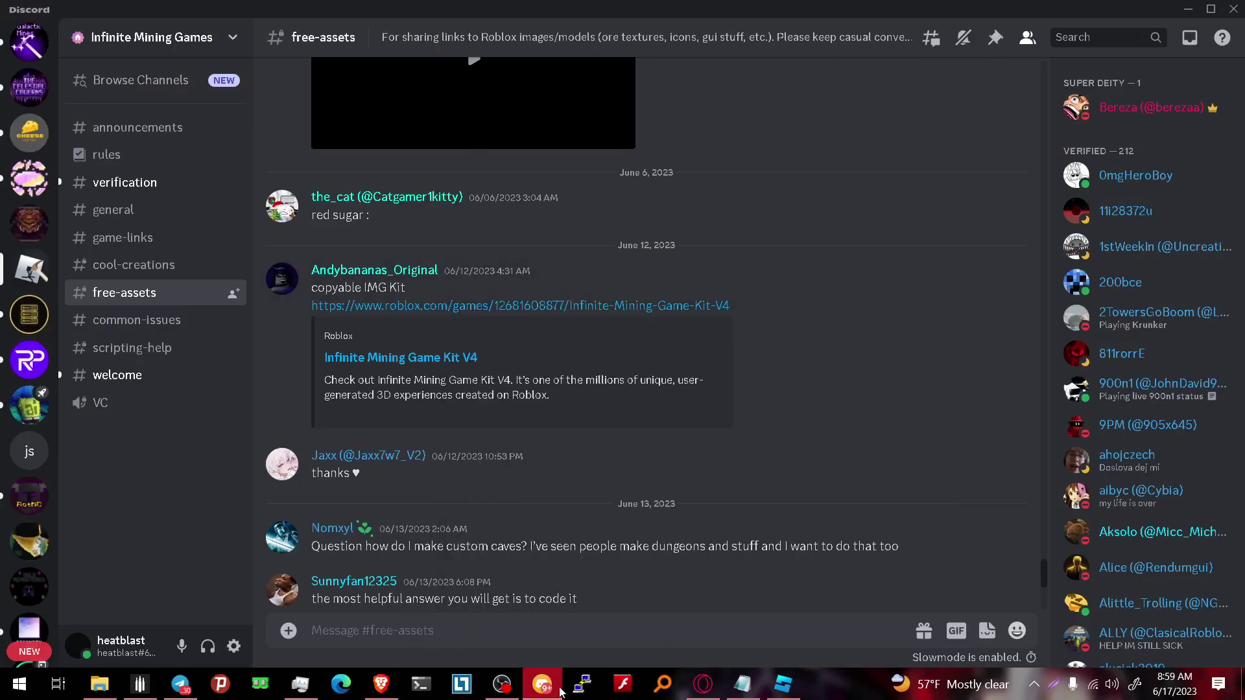
key("alt+Tab")
left_click(708, 453)
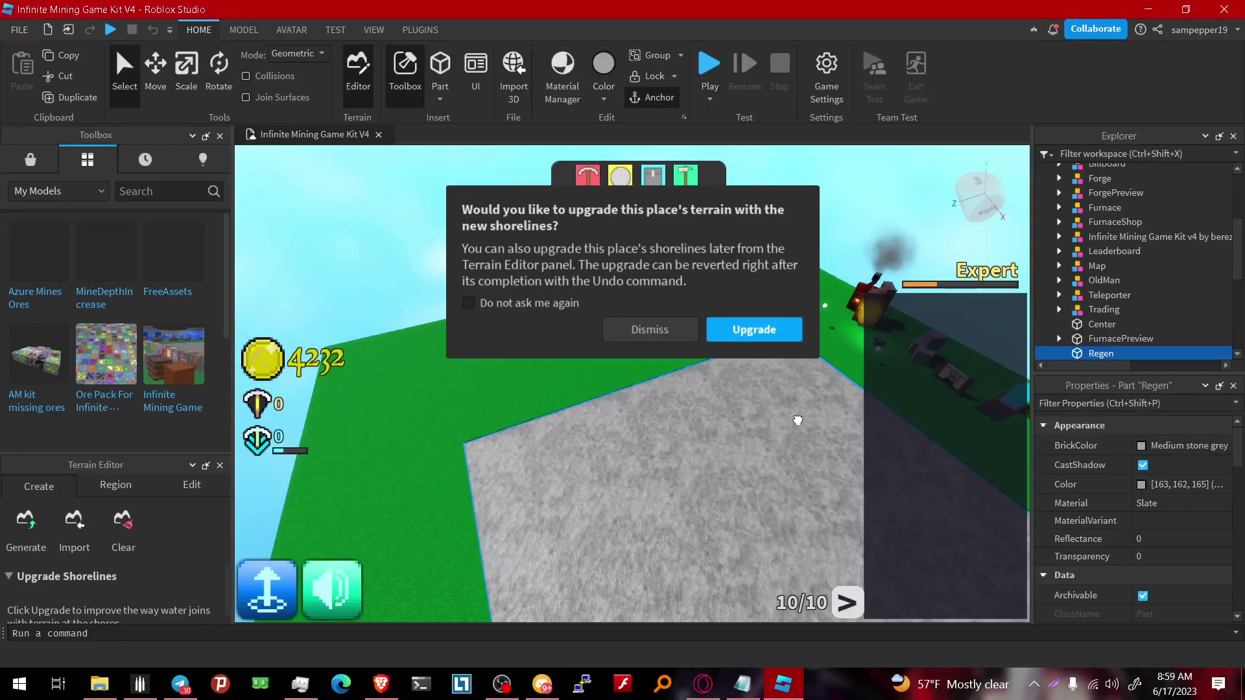
left_click(650, 330)
left_click(549, 273)
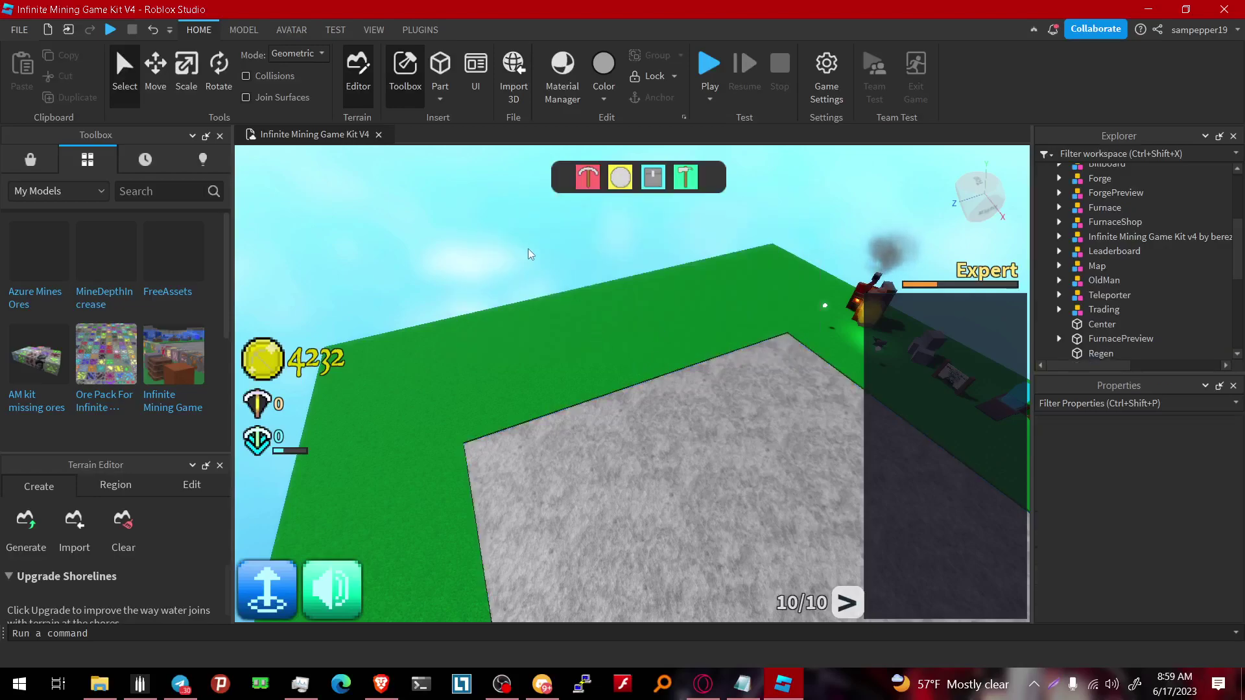
scroll(1140, 272, "up", 3)
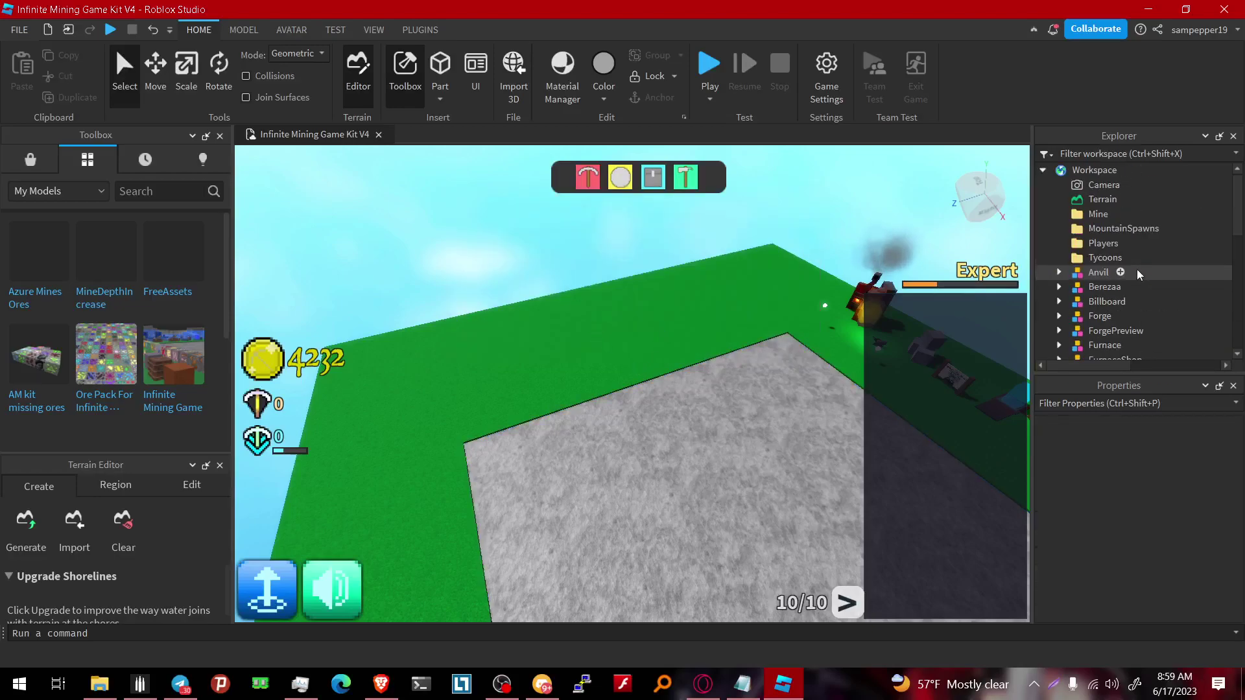
scroll(1140, 274, "down", 5)
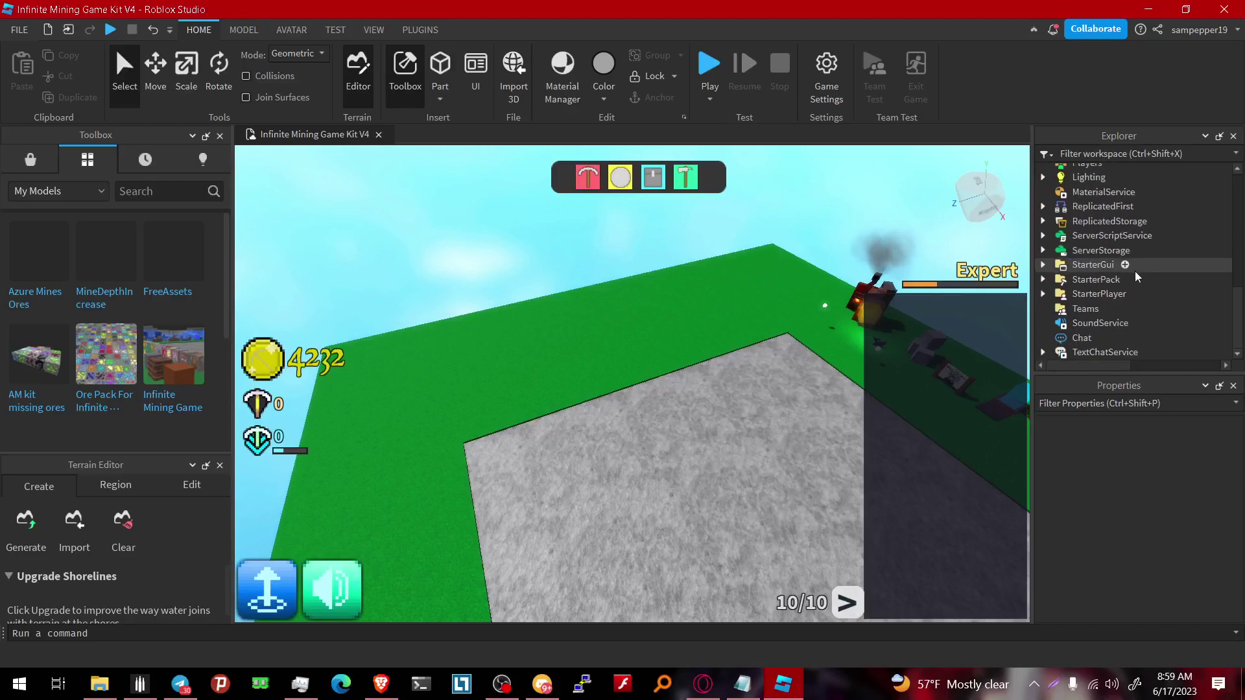
scroll(1137, 277, "up", 5)
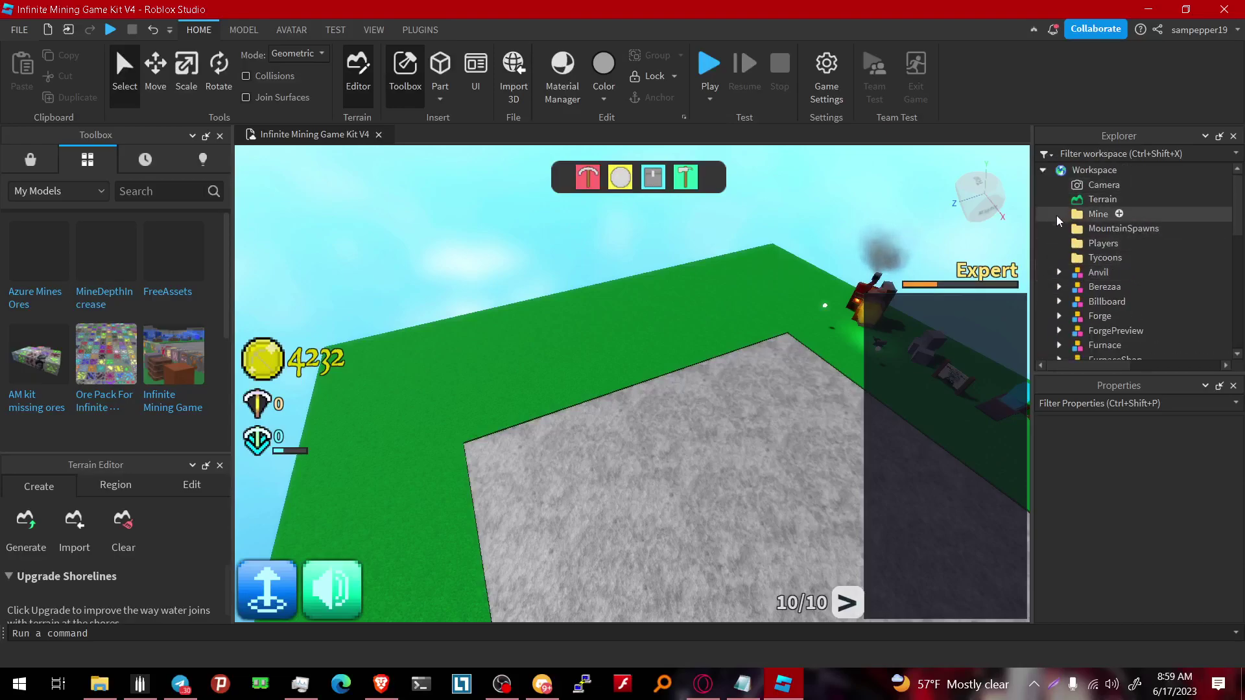
scroll(1070, 233, "down", 5)
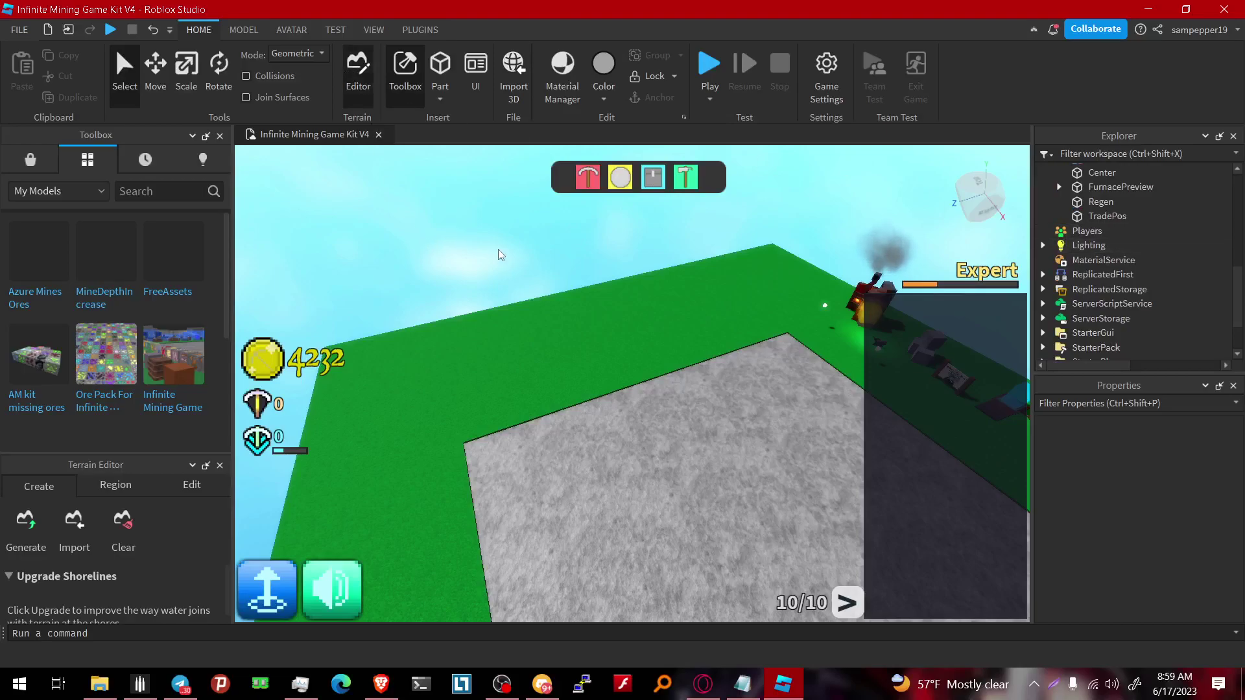
Publish the place with Publish to Roblox As... as a new game named 'test for azure'.
left_click(19, 30)
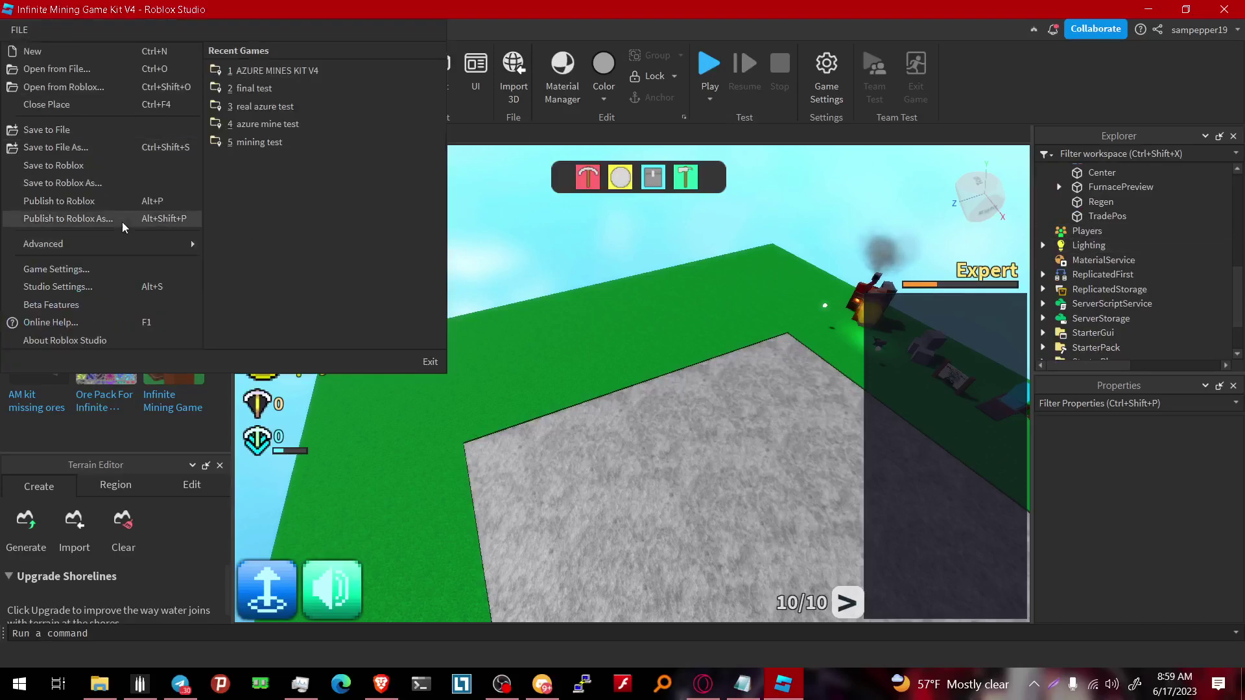
left_click(75, 202)
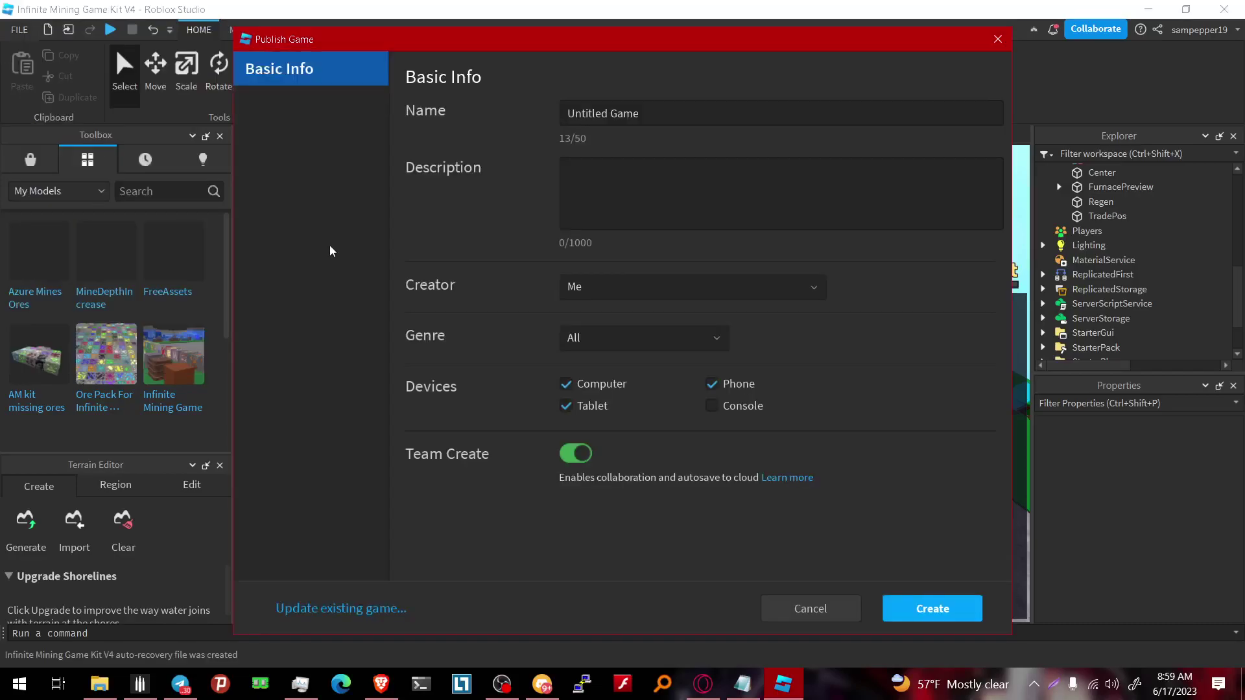
triple_click(623, 114)
type("te")
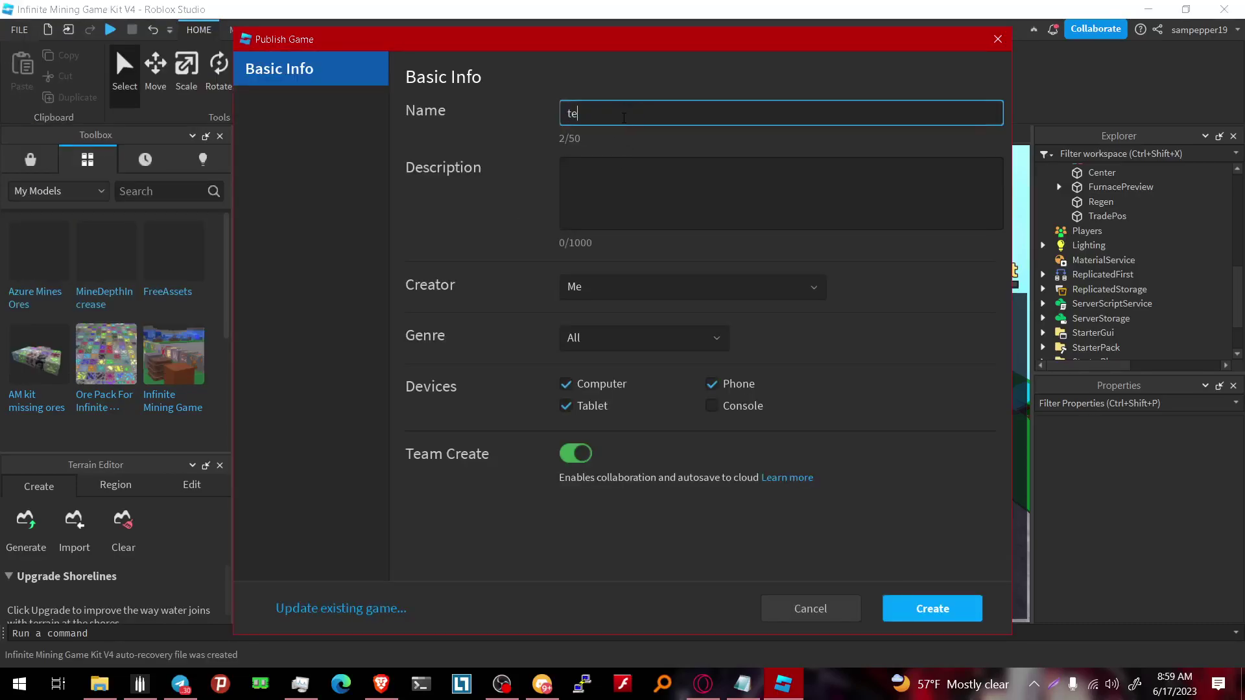
type("st for azure")
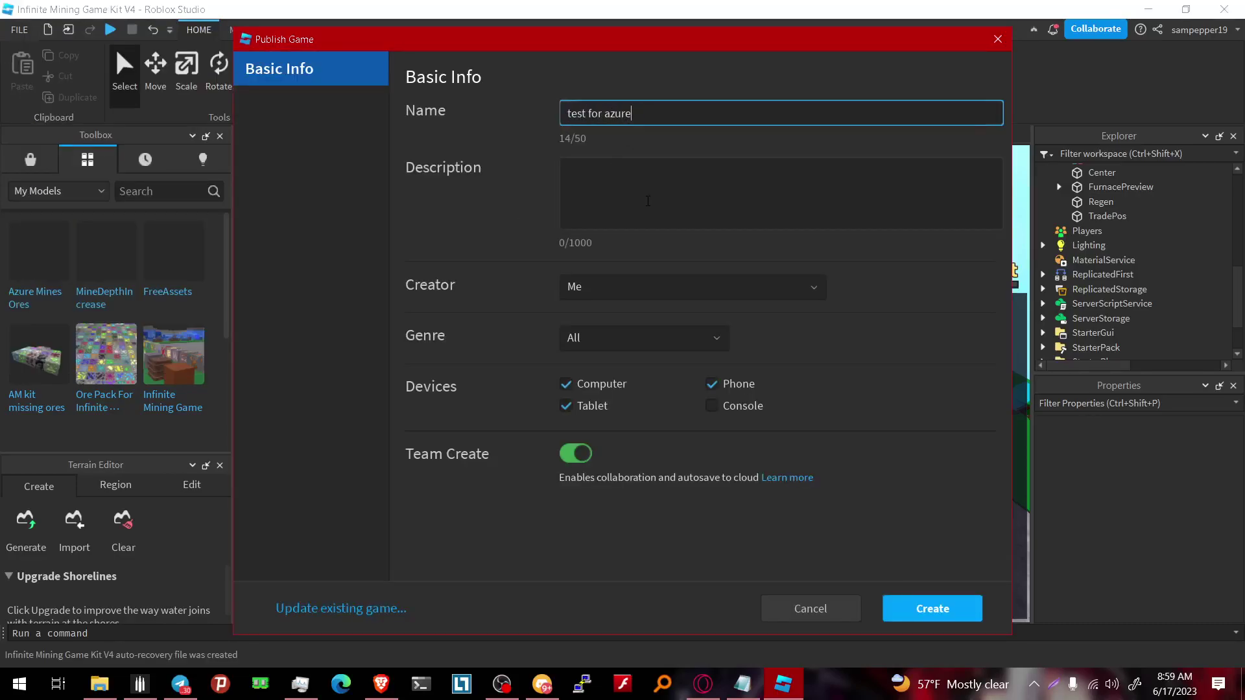
left_click(932, 608)
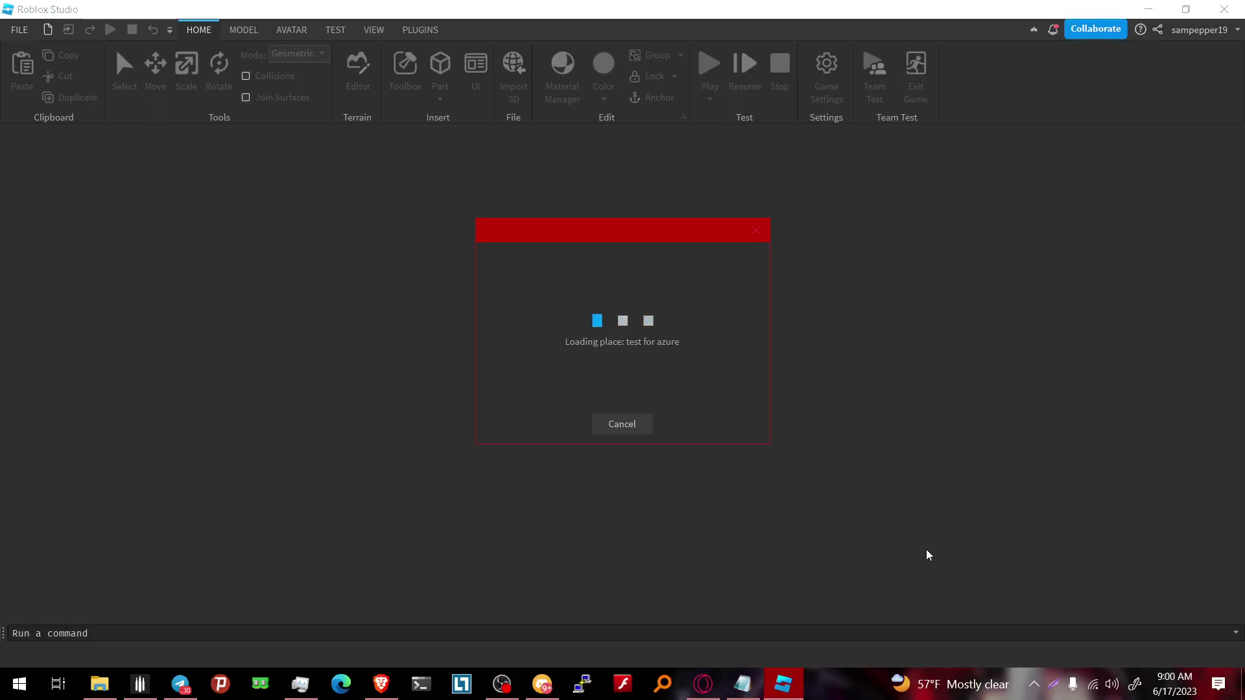
Check Discord, then dismiss Studio's shoreline-upgrade prompt again.
left_click(545, 686)
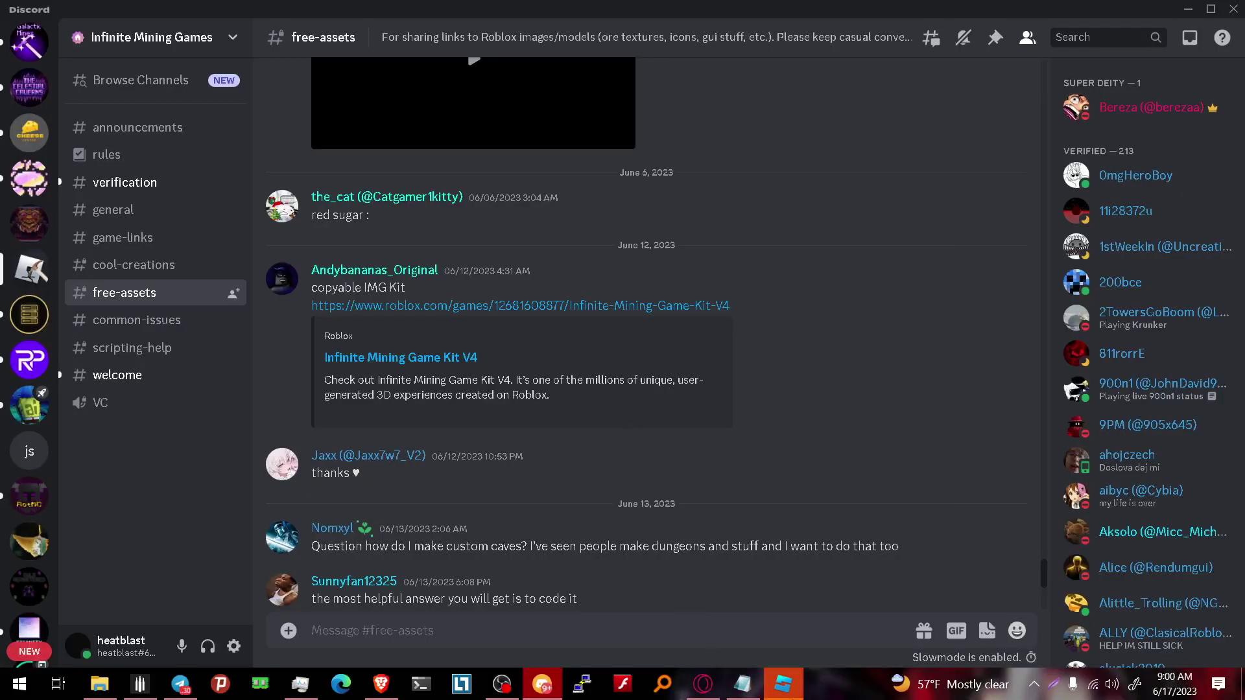
key("alt+Tab")
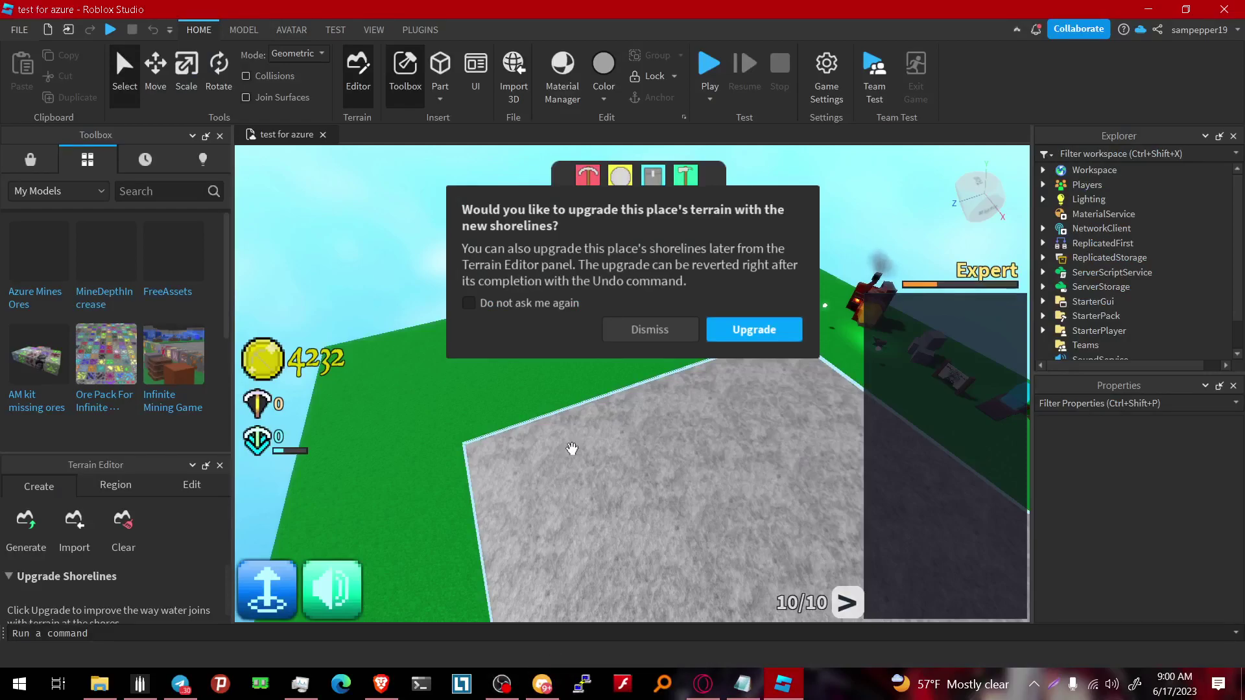
left_click(648, 329)
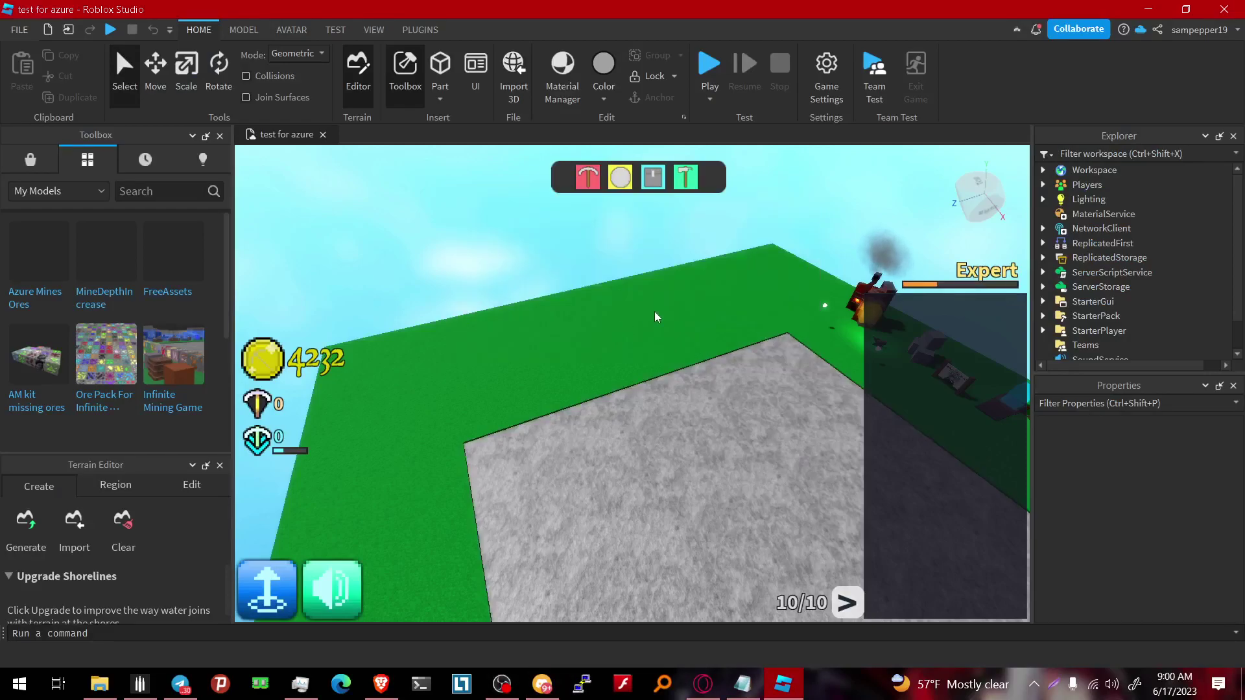
Playtest with F5 and the in-game PLAY button, then return to the browser after the loading failure.
key("F5")
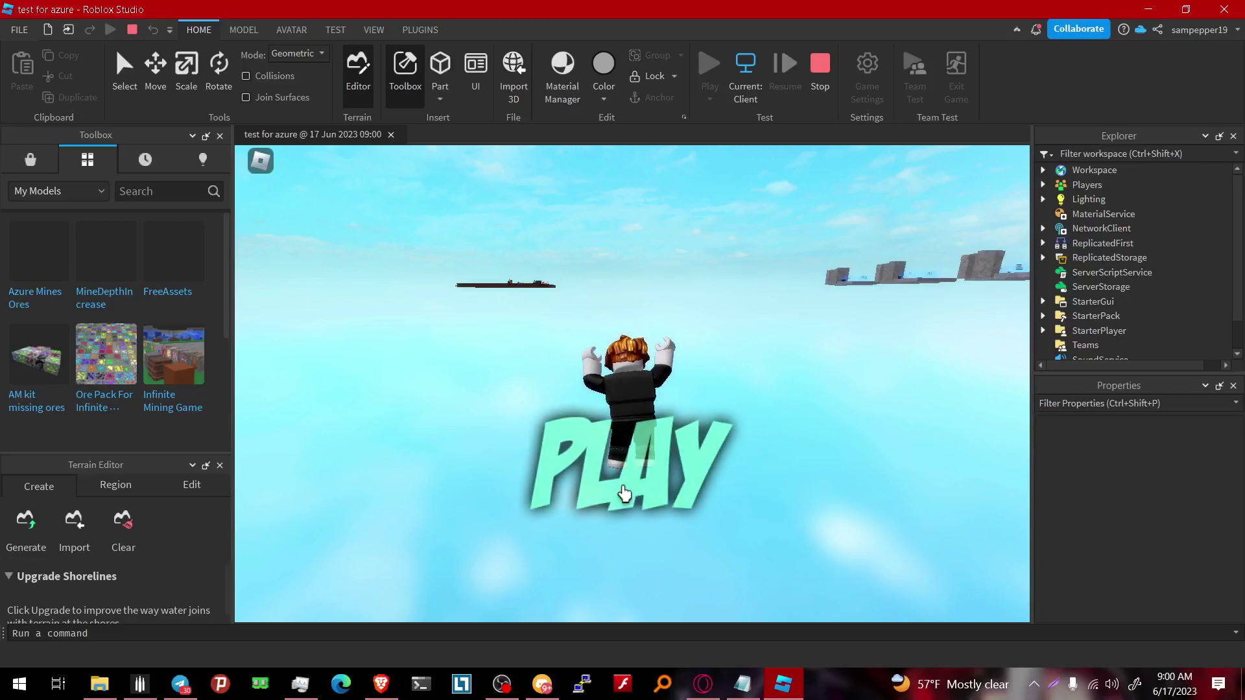
left_click(625, 494)
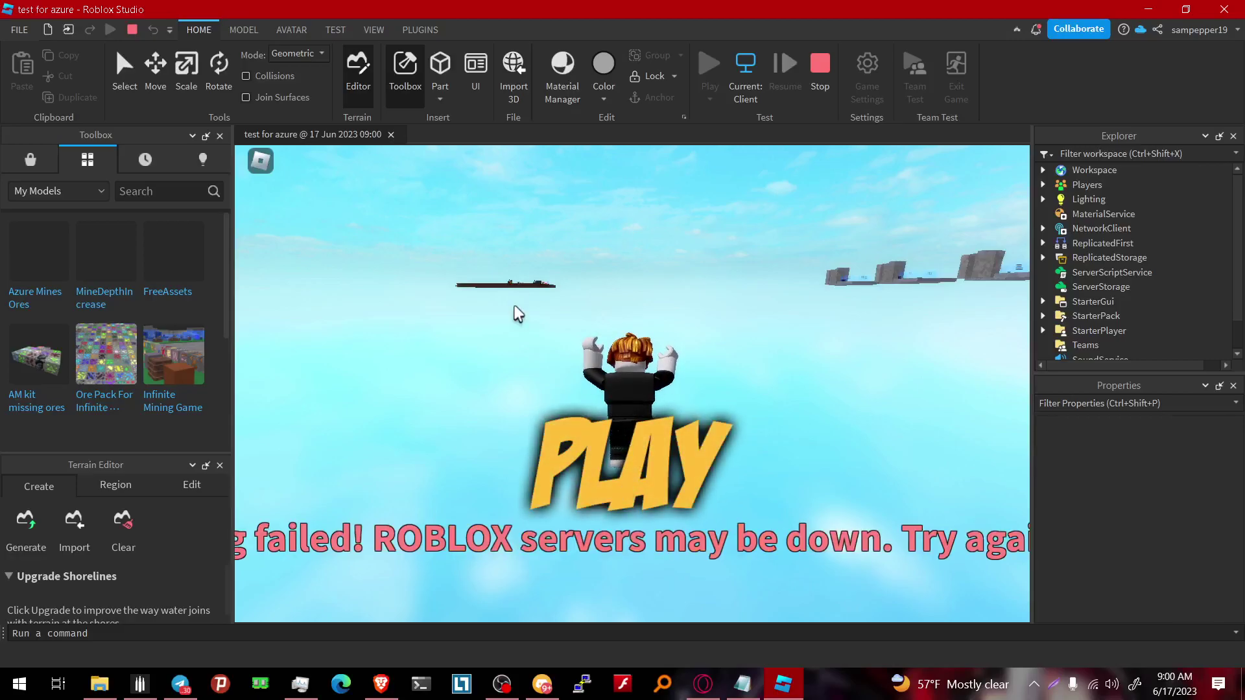
left_click(382, 684)
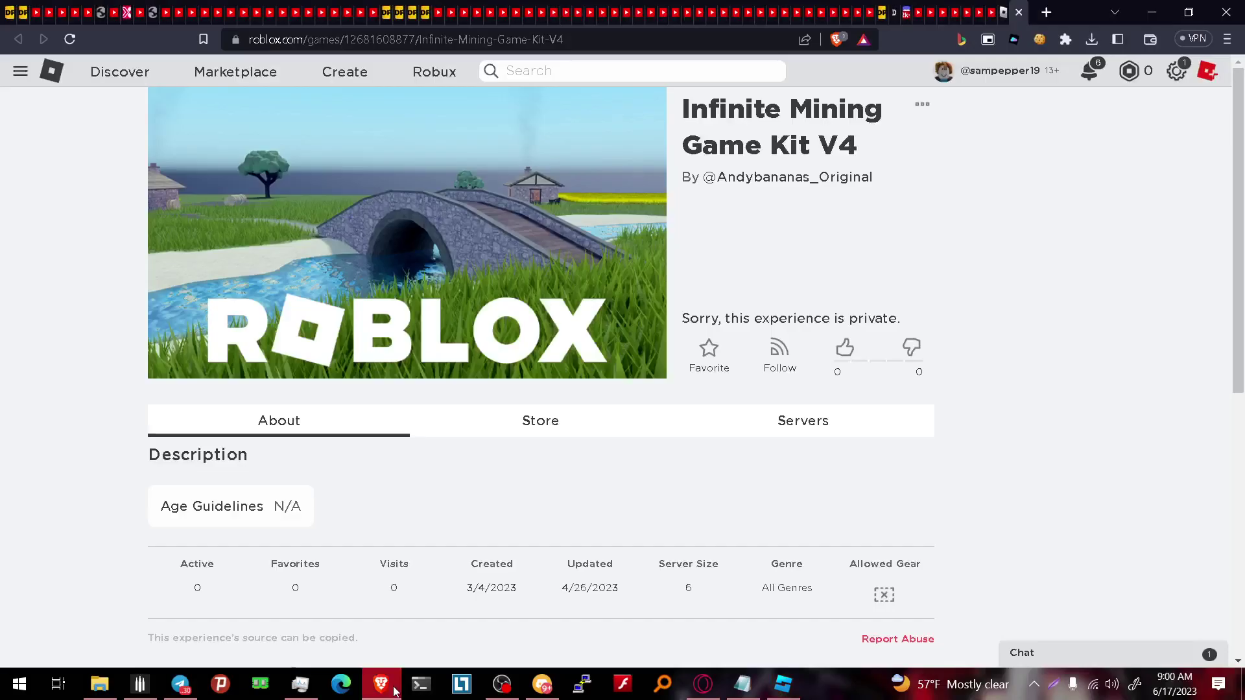
Tick Enable Studio access to API services in test for azure's Basic Settings and save changes.
left_click(329, 88)
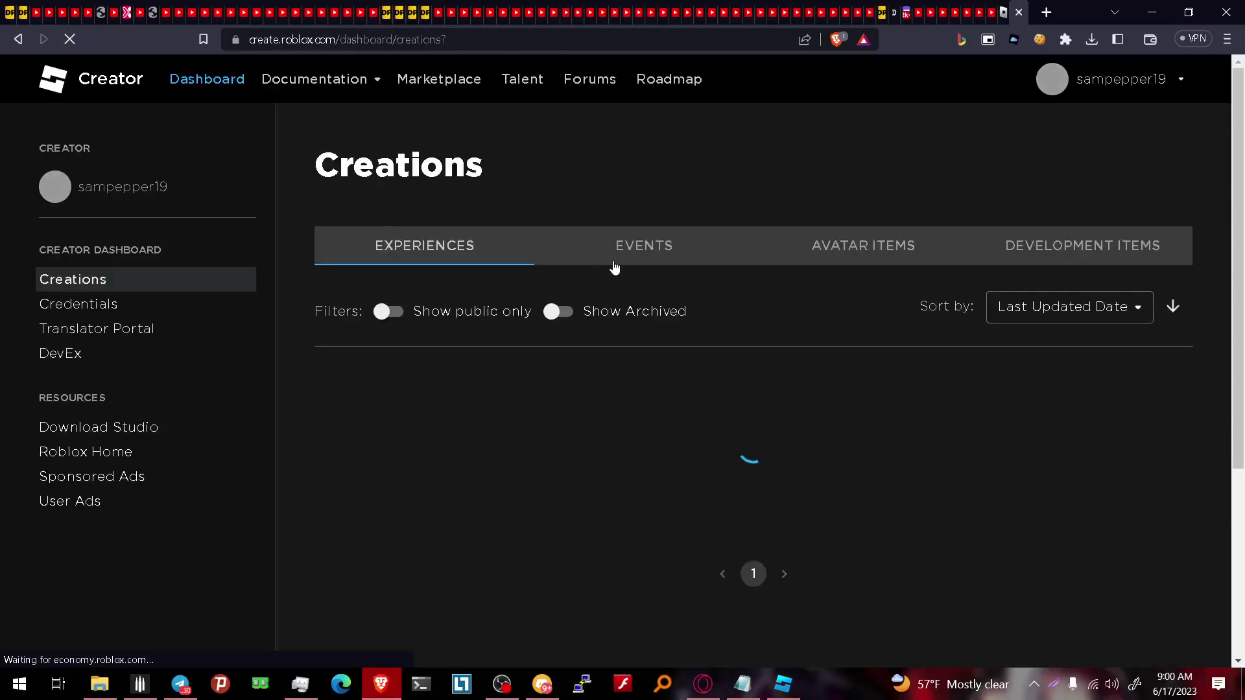
scroll(538, 365, "down", 1)
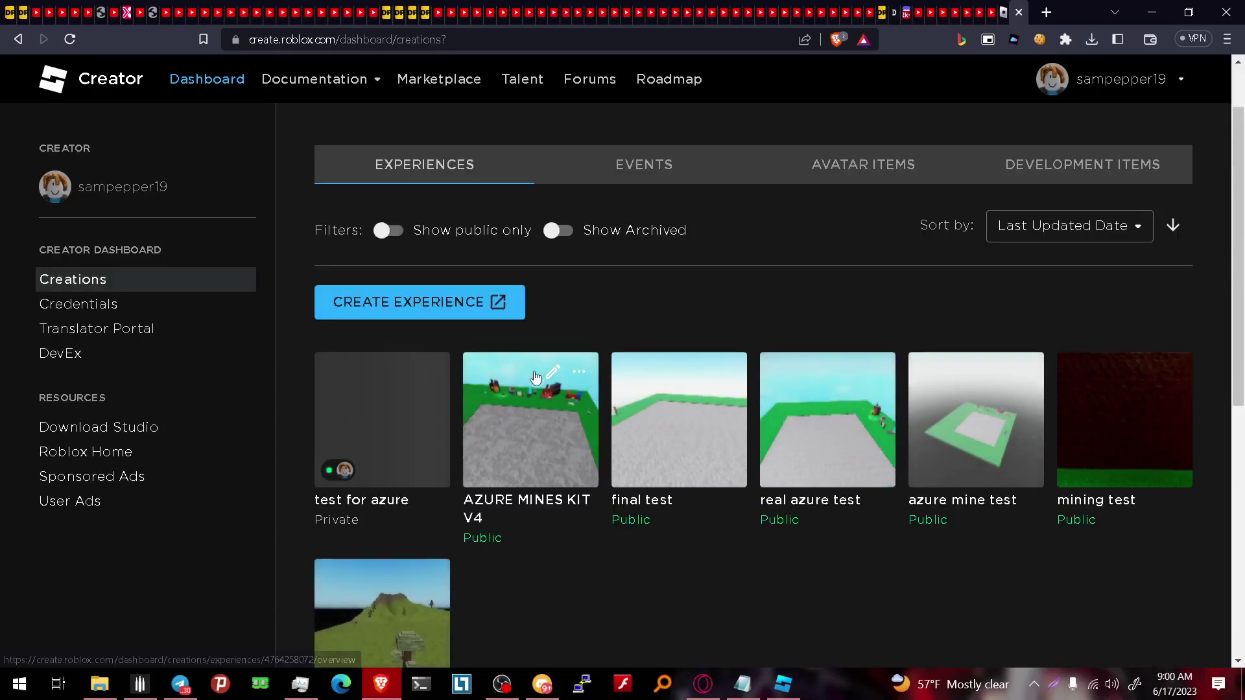
left_click(390, 447)
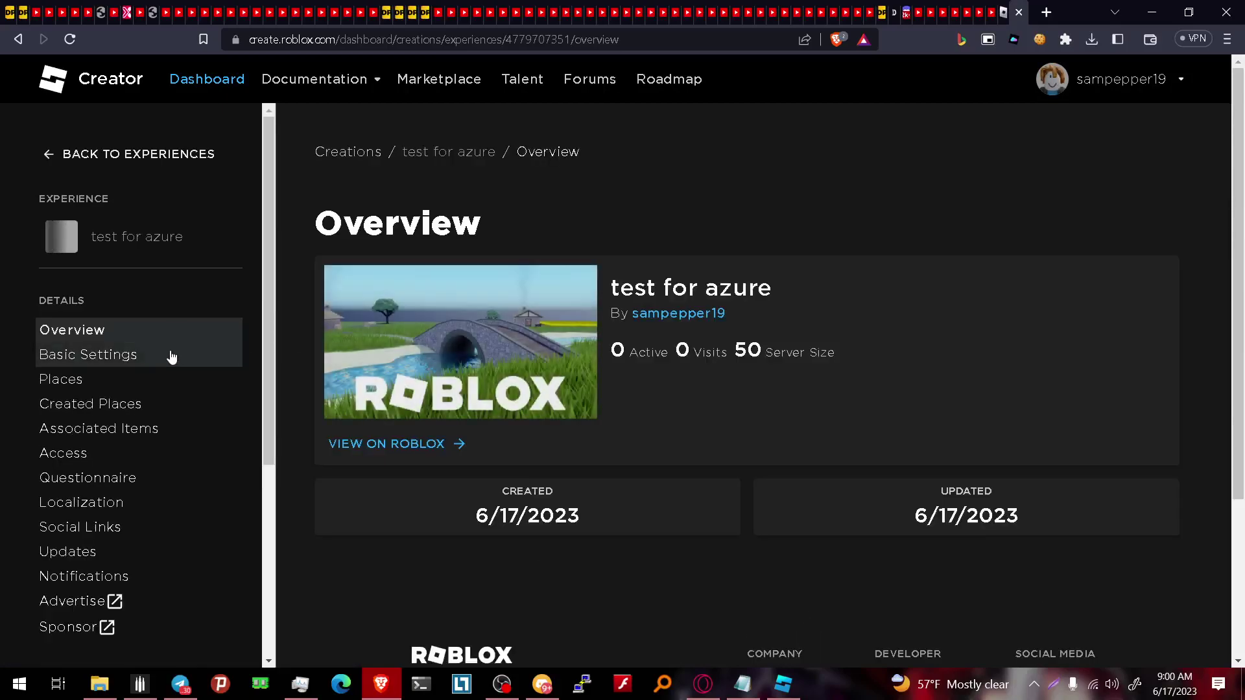
left_click(169, 355)
scroll(461, 340, "down", 2)
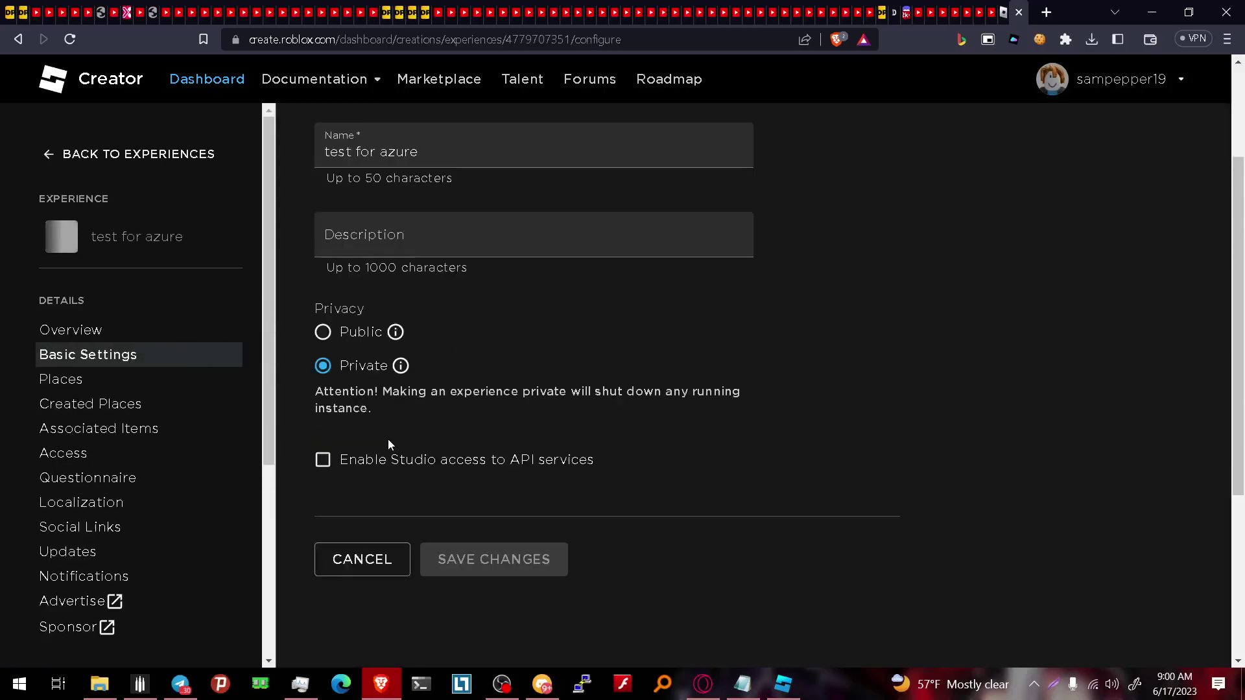
left_click(331, 464)
left_click(487, 563)
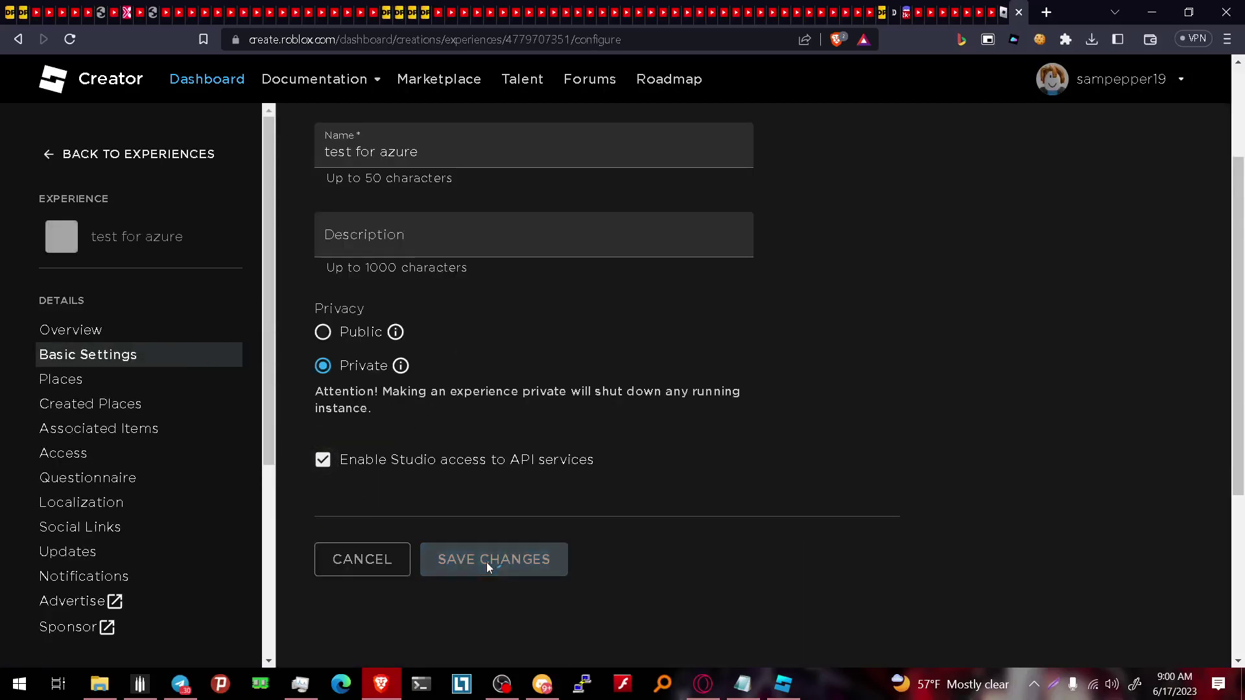
left_click(783, 684)
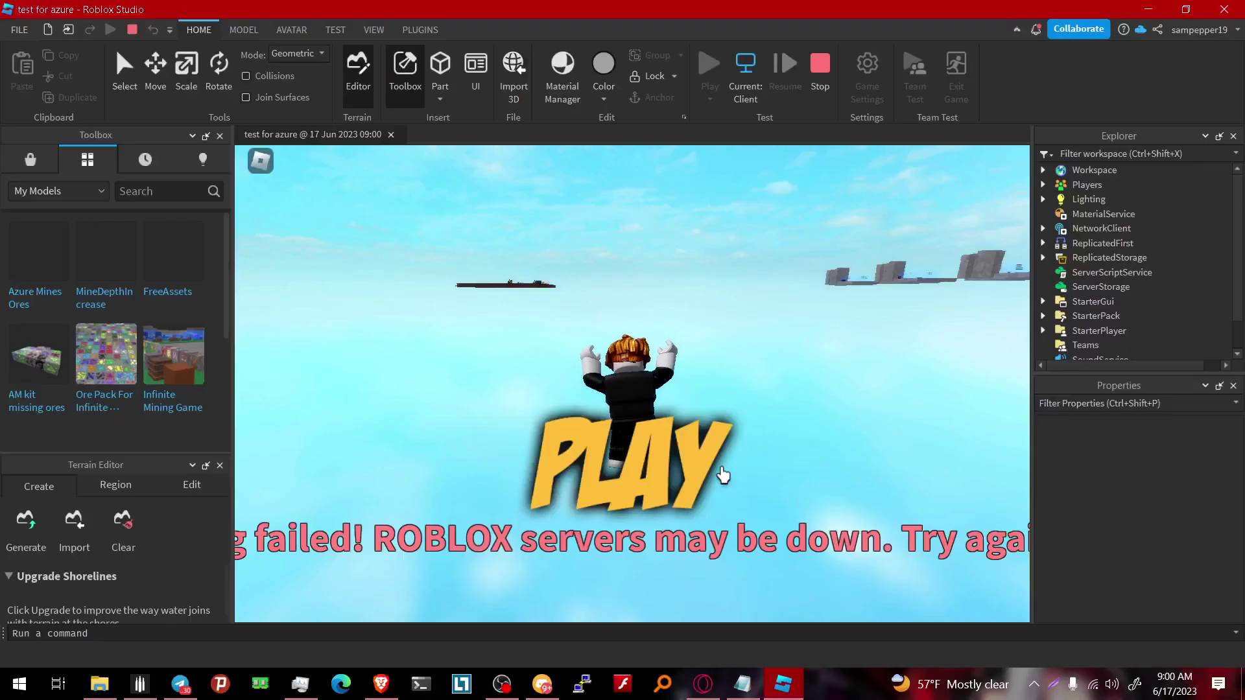
Stop and restart the playtest so test for azure loads with 50 coins, then look around the base.
left_click(819, 65)
left_click(710, 65)
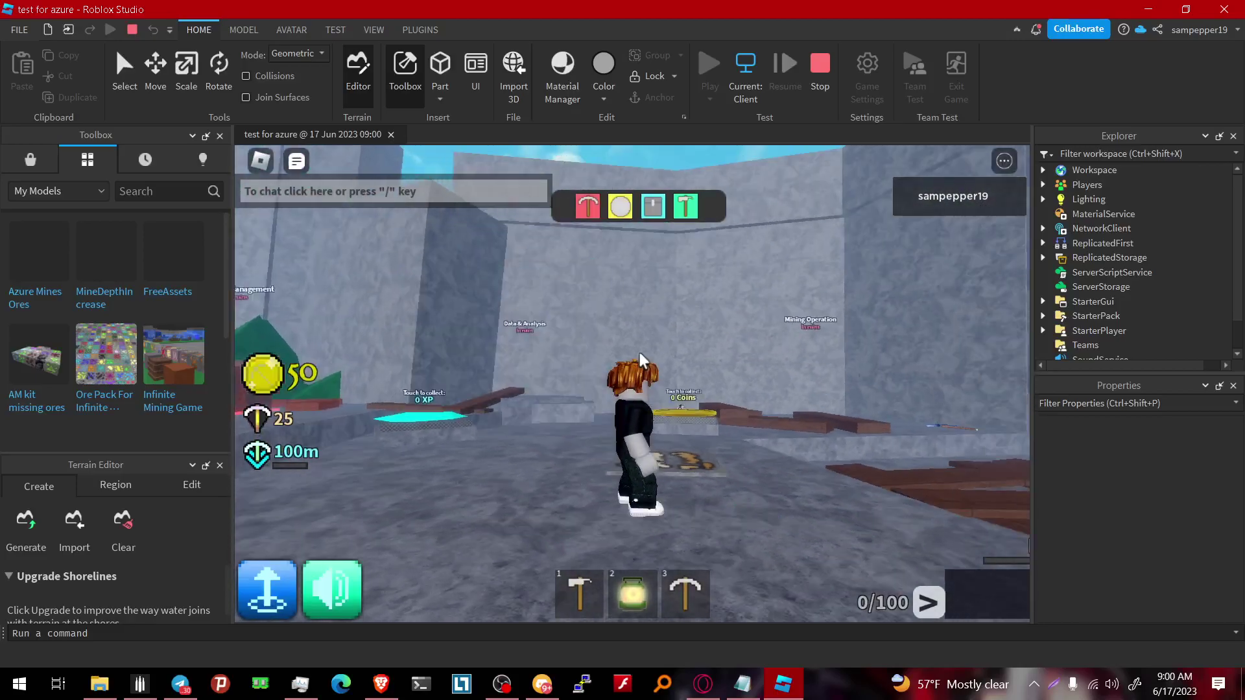
scroll(1077, 214, "down", 2)
scroll(1093, 233, "up", 2)
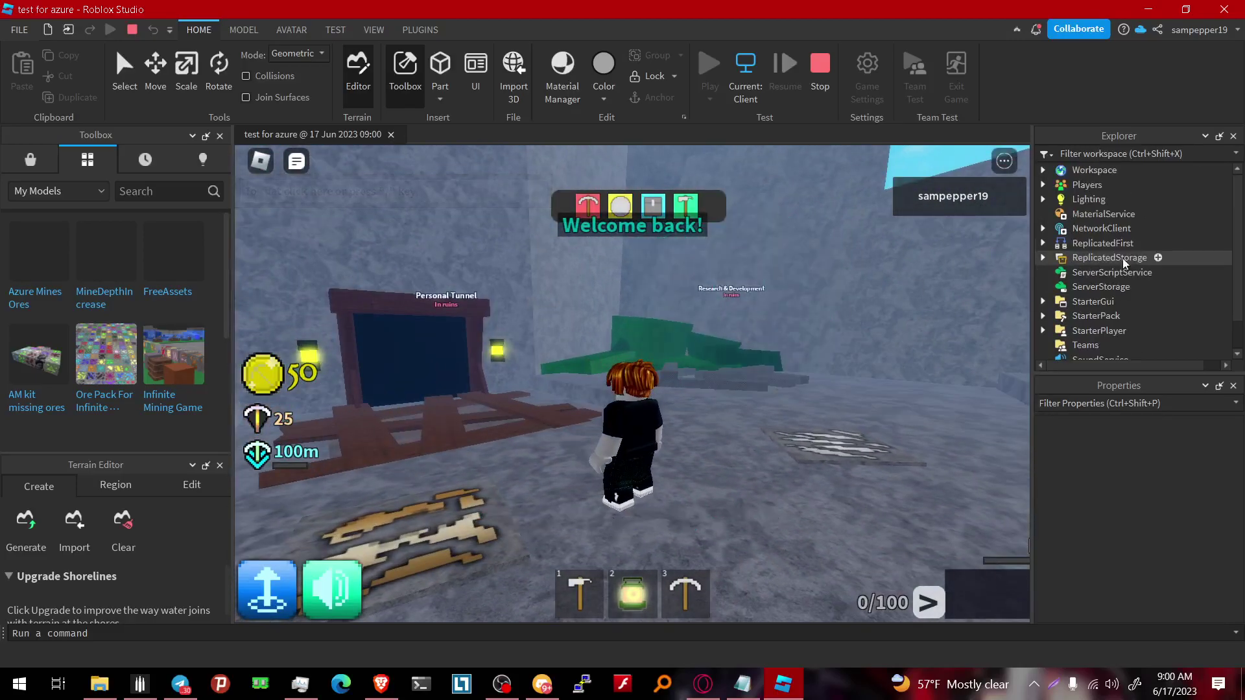
Filter the Explorer for 'ores', then clear the filter to restore the full tree.
left_click(1061, 154)
type("ores")
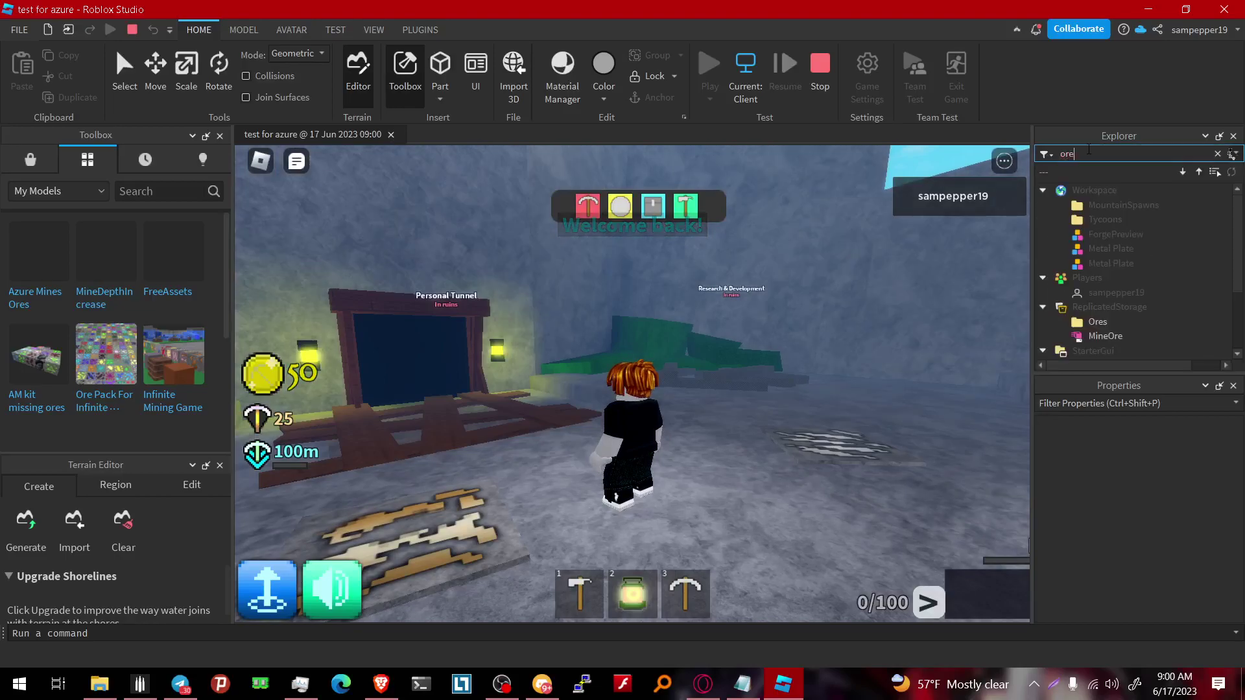
key("BackSpace")
key("BackSpace")
key("BackSpace")
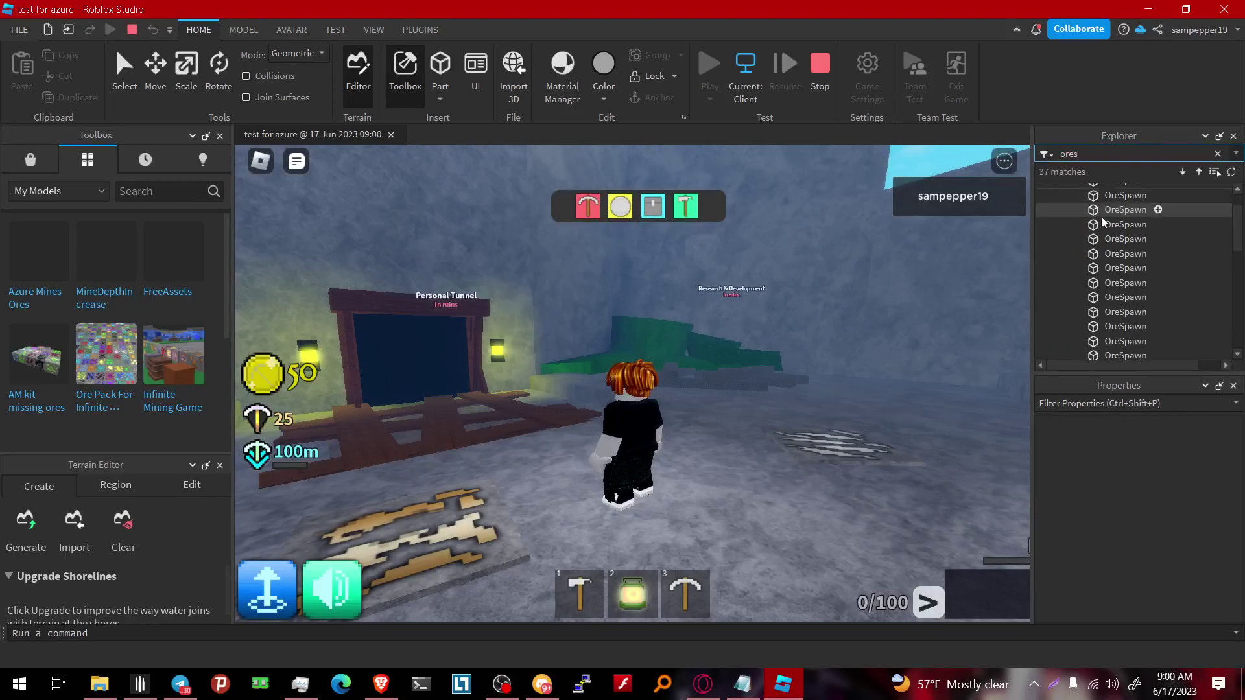
key("BackSpace")
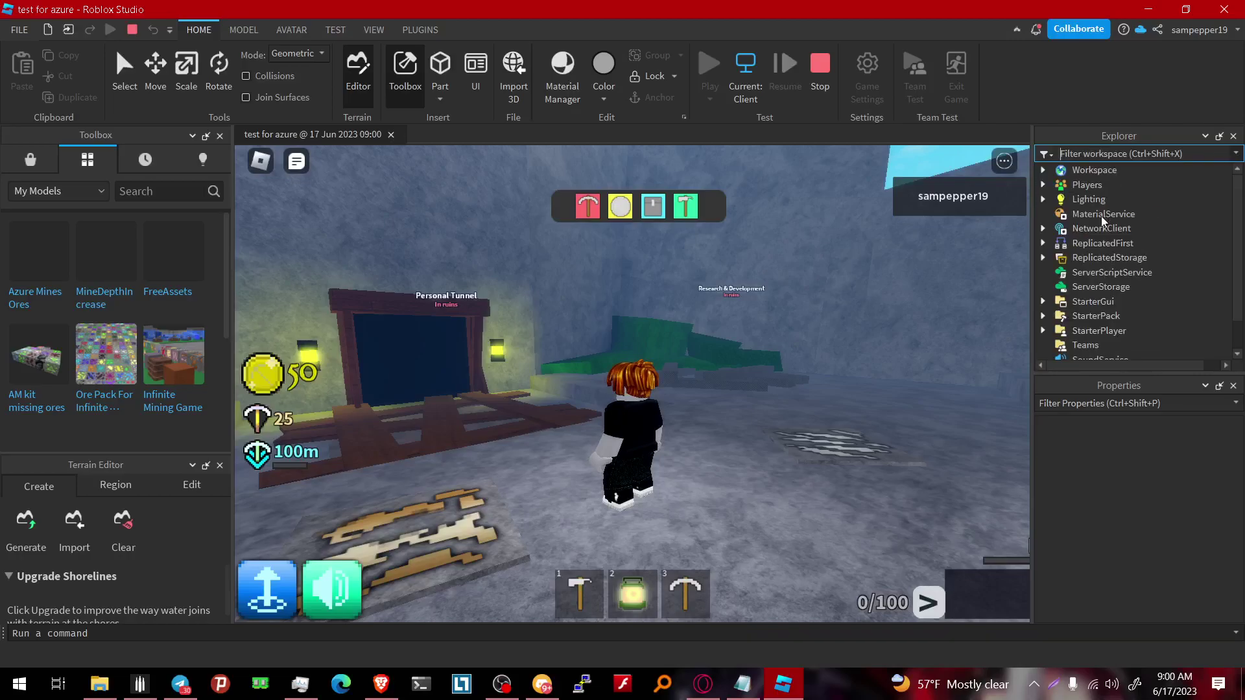
Expand ReplicatedStorage > Ores > Boomite to show MaxDepth, MinRarity, Strength and XP.
left_click(1043, 243)
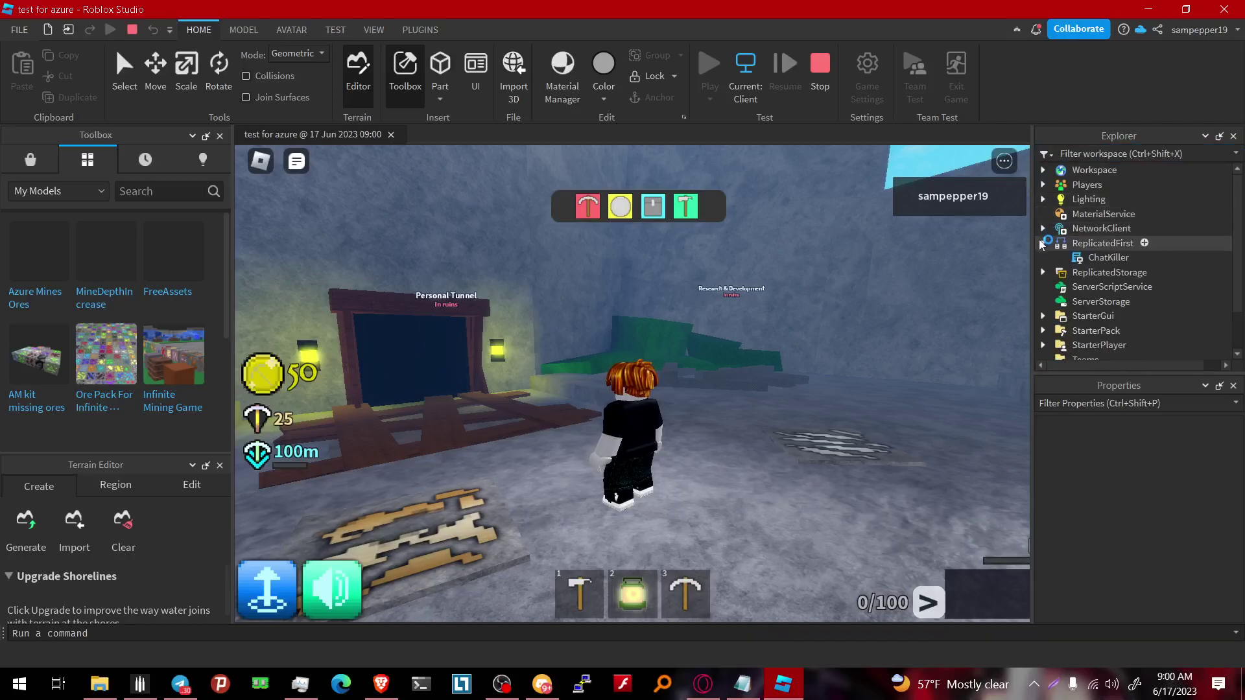
left_click(1043, 272)
scroll(1057, 285, "down", 1)
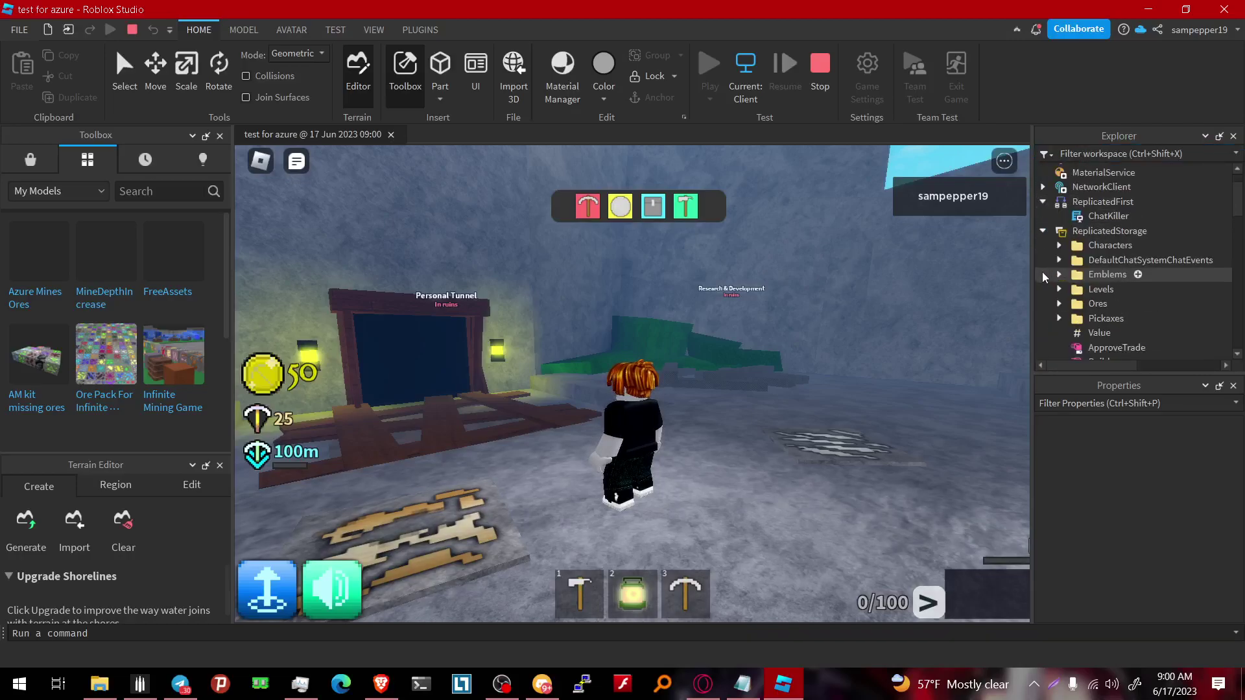
left_click(1059, 305)
scroll(1064, 299, "down", 3)
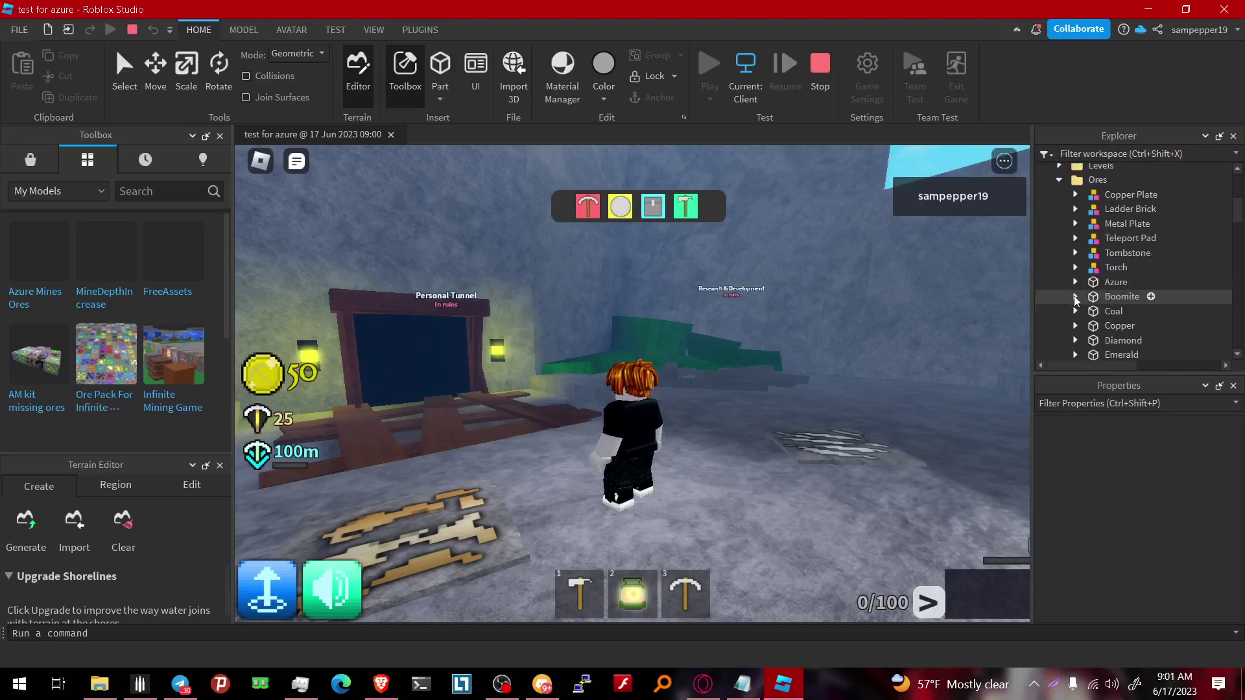
left_click(1076, 296)
scroll(1102, 314, "down", 2)
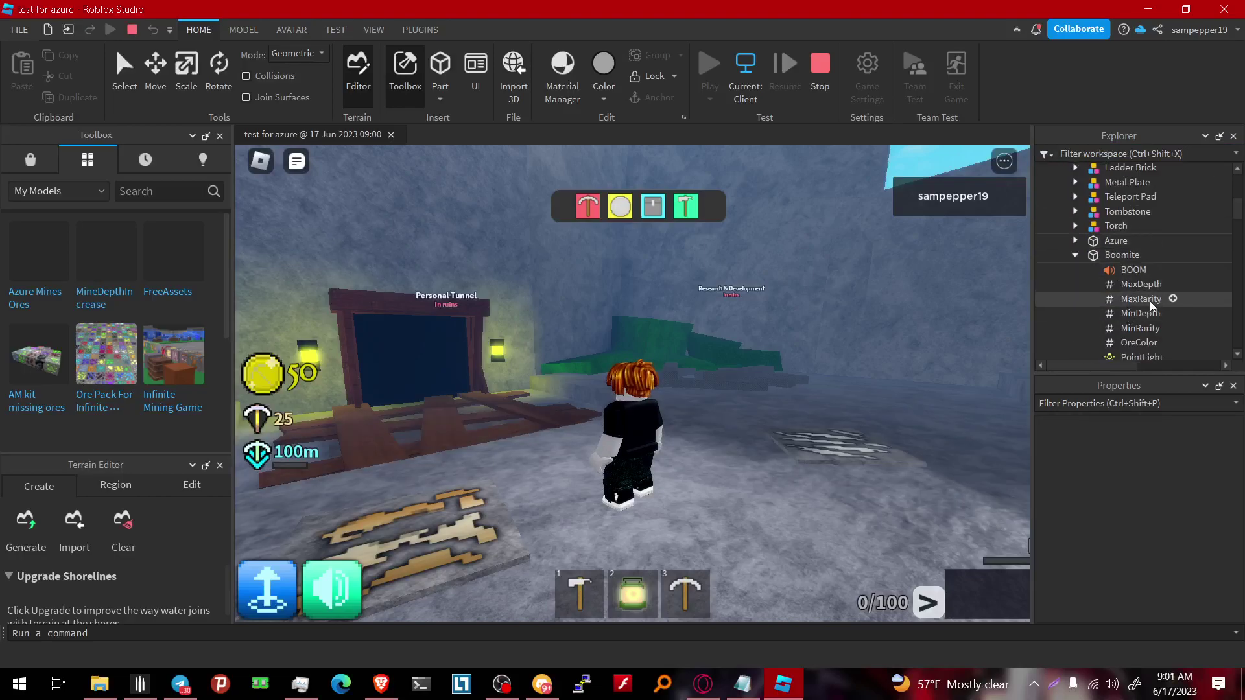
scroll(1143, 327, "down", 1)
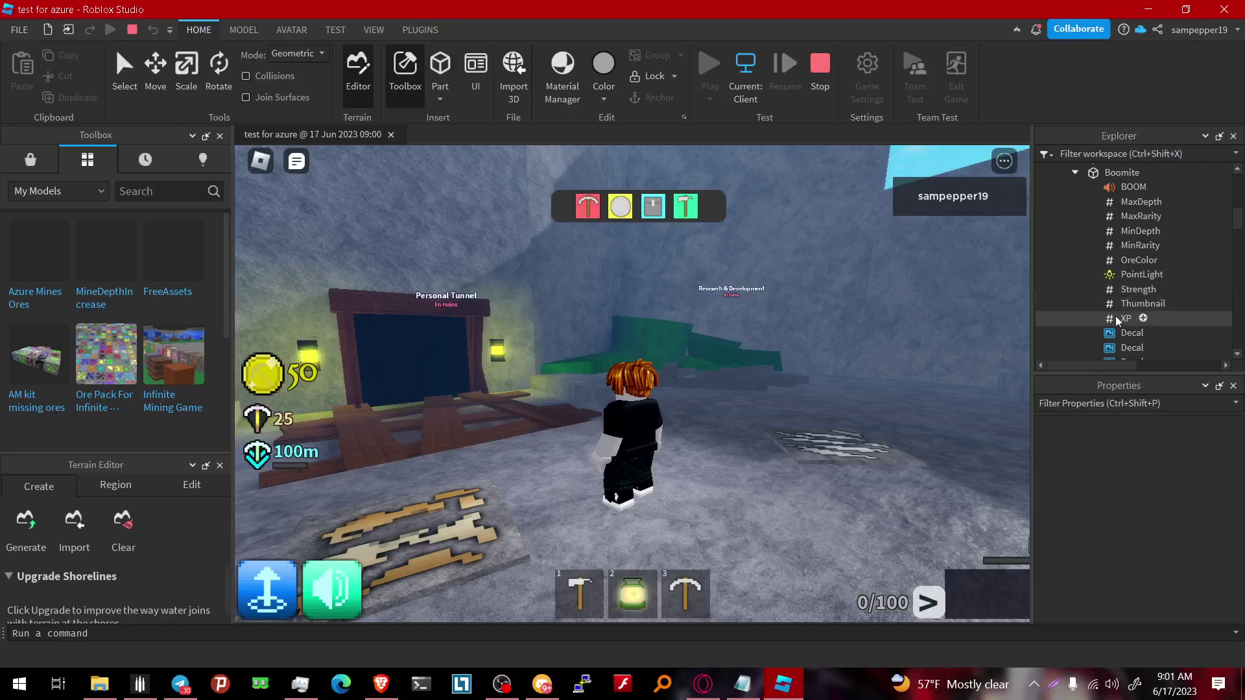
left_click(1128, 319)
left_click(1174, 519)
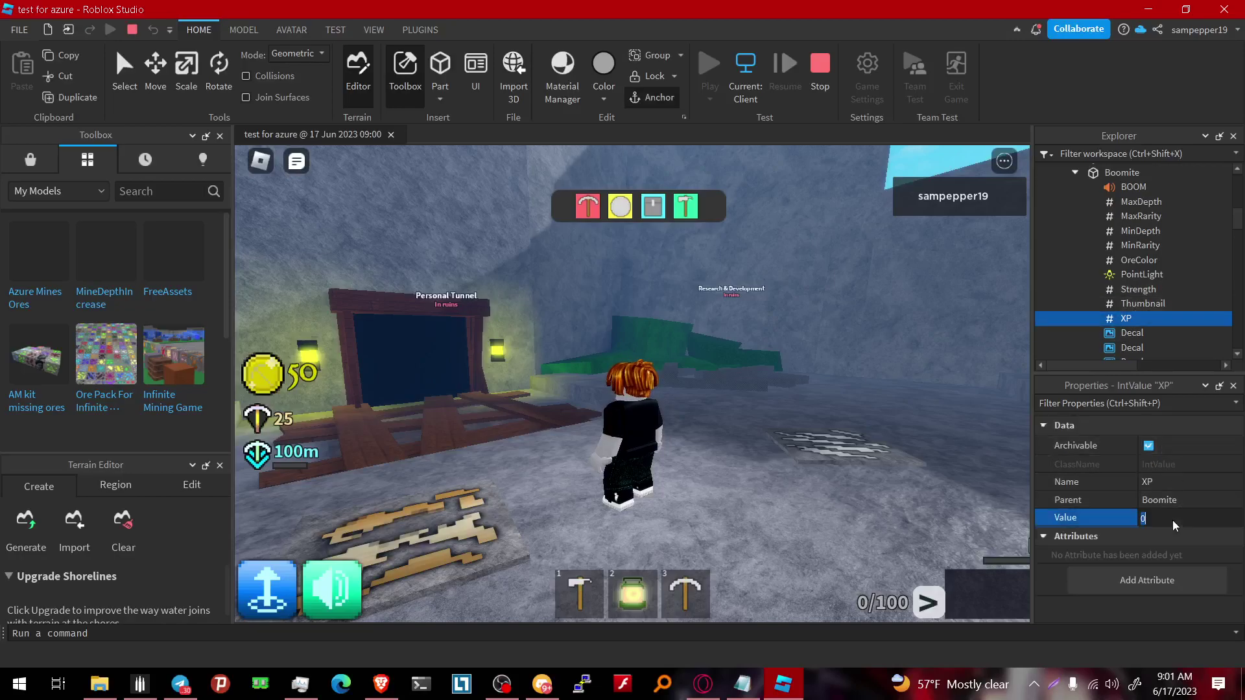
type("1b")
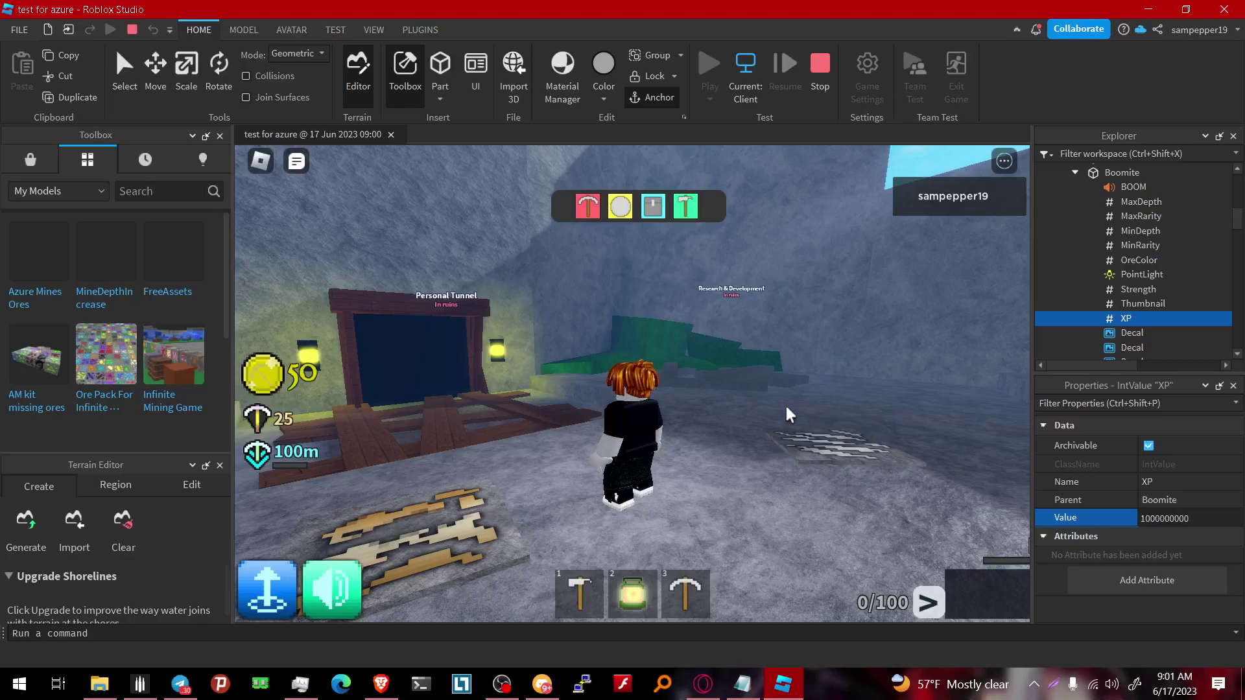
left_click(708, 427)
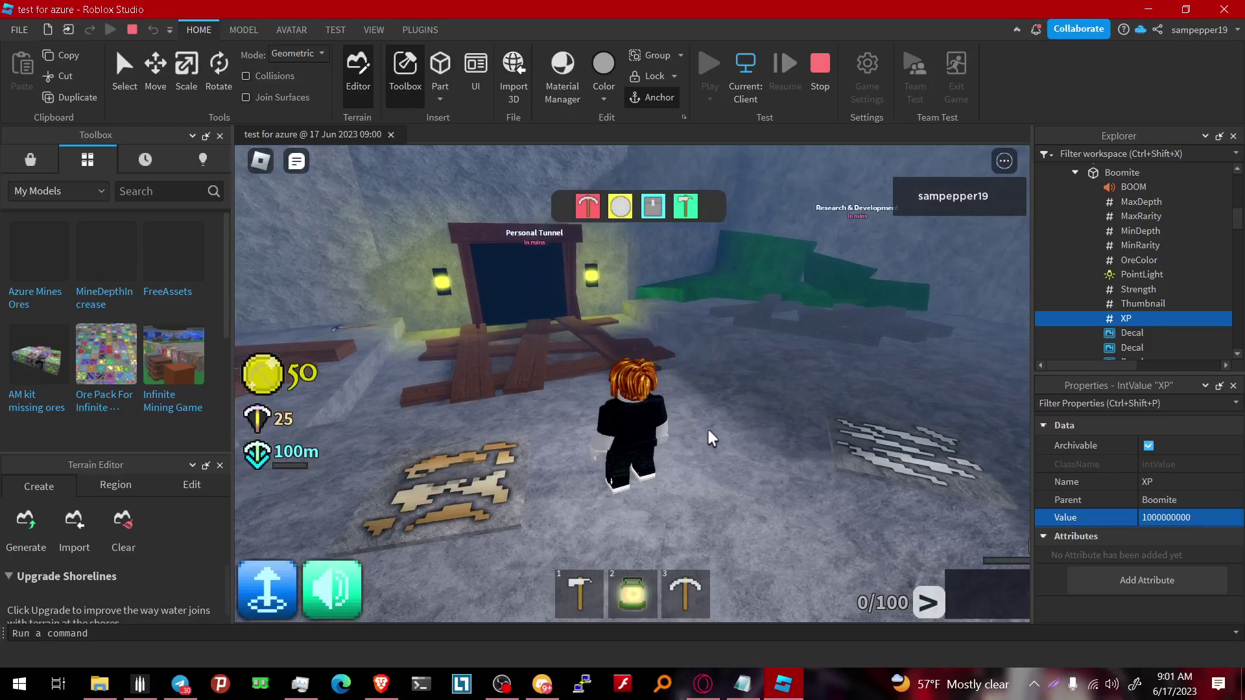
scroll(707, 427, "down", 3)
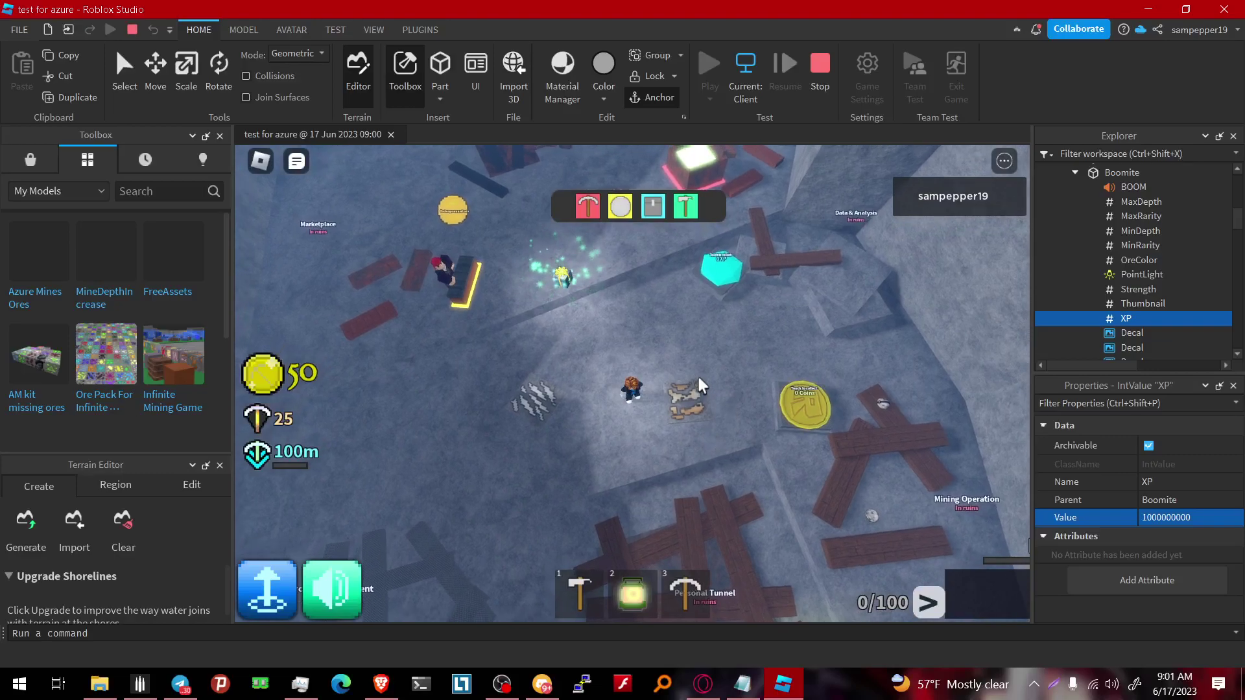
scroll(699, 381, "down", 5)
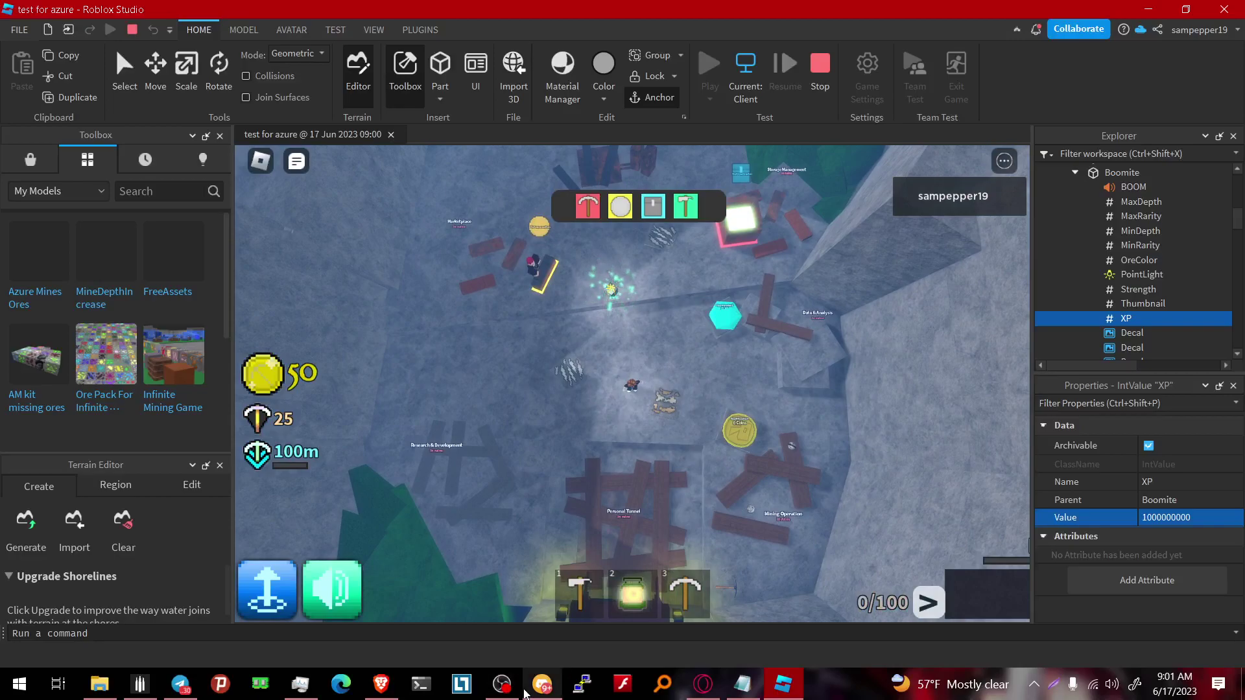
left_click(540, 686)
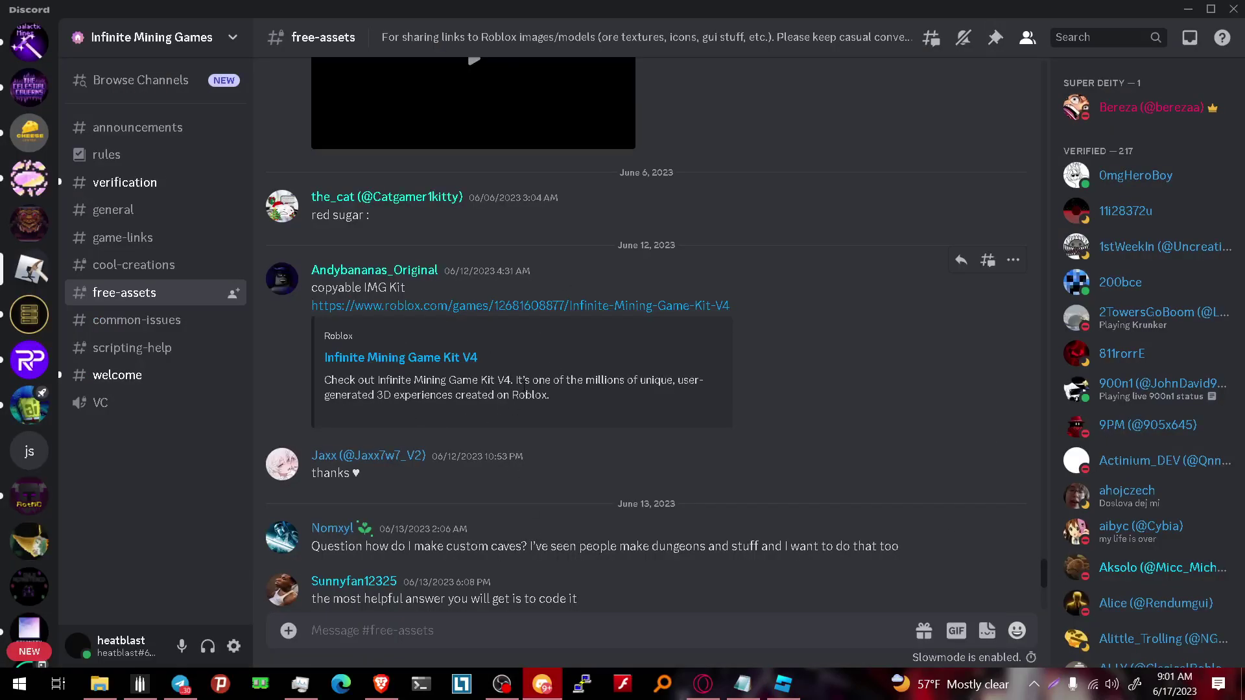
Back in Roblox Studio, browse the Explorer's Ores folder from Coal through Topaz.
left_click(783, 684)
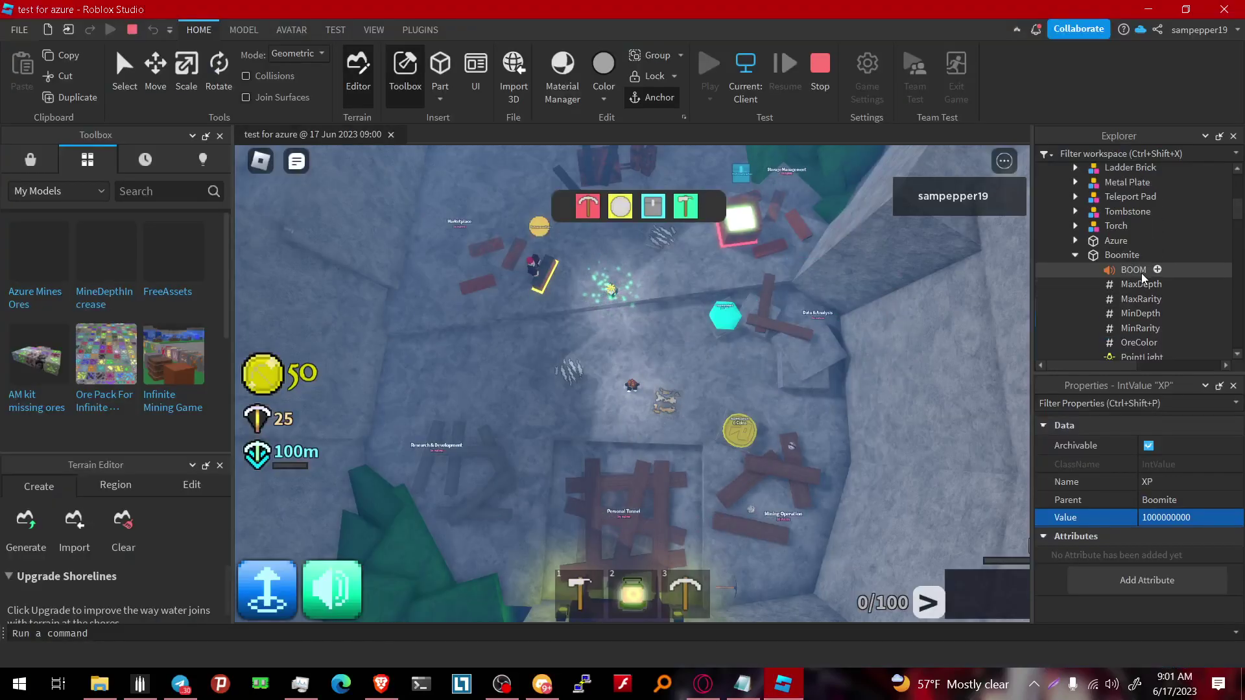
scroll(1142, 267, "up", 3)
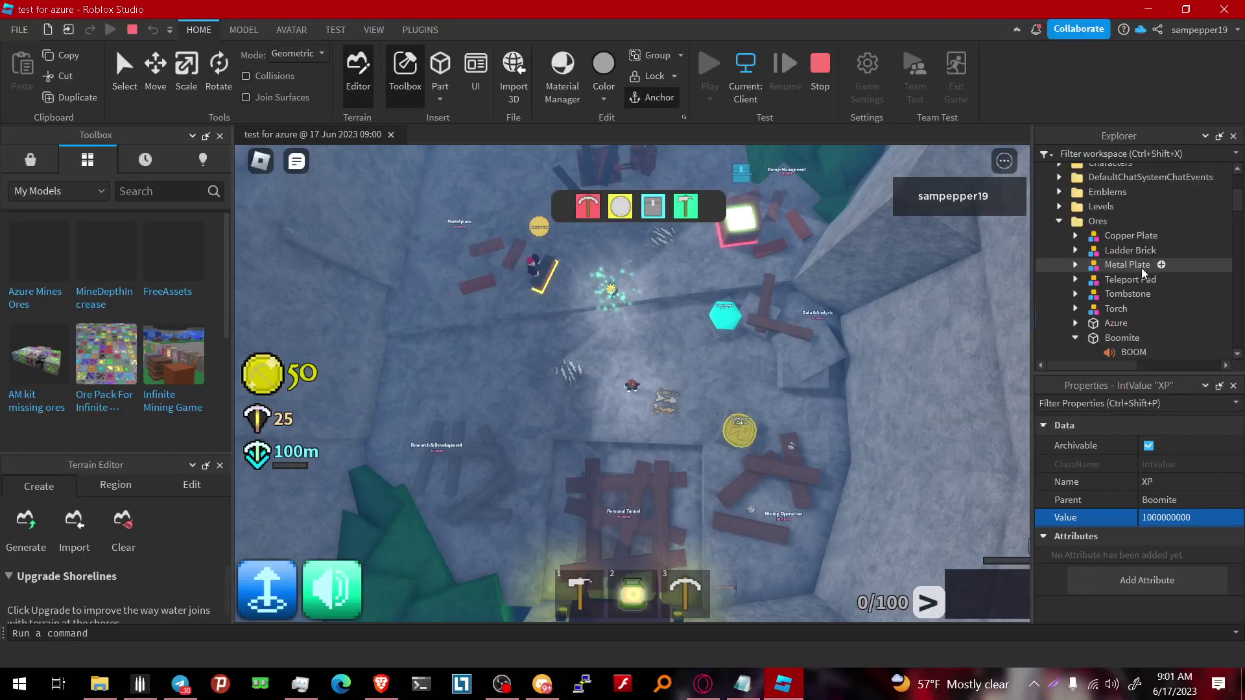
scroll(1141, 267, "down", 7)
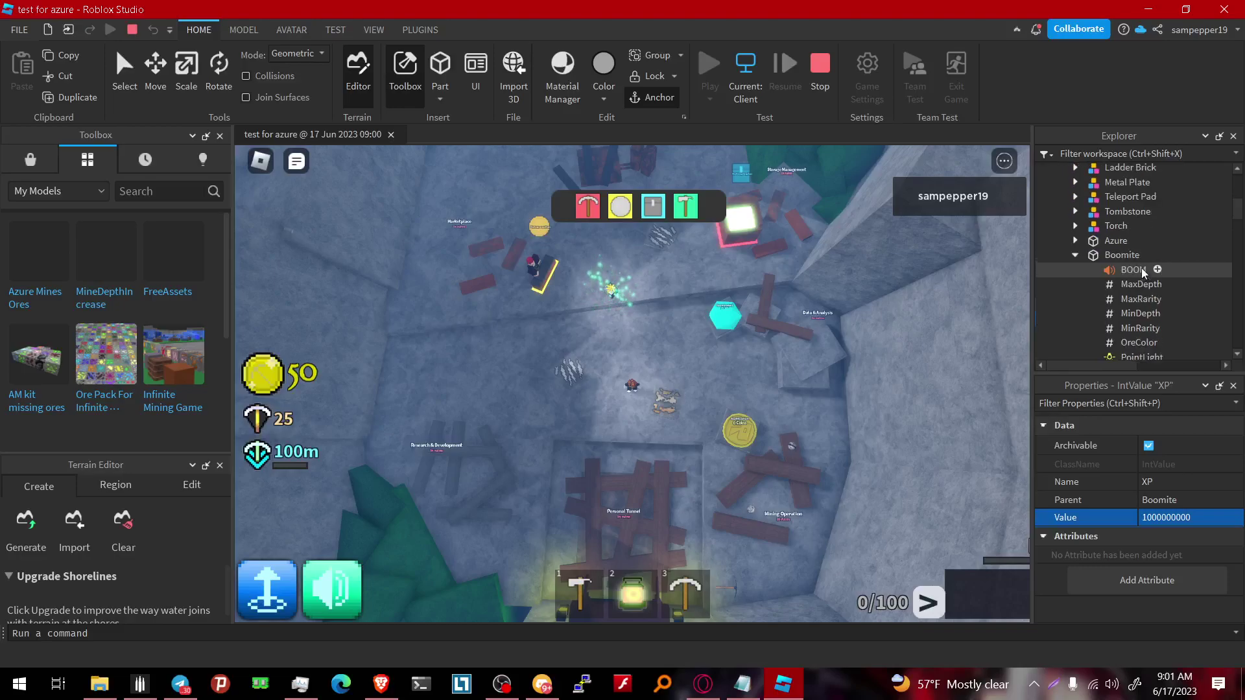
scroll(1144, 316, "down", 5)
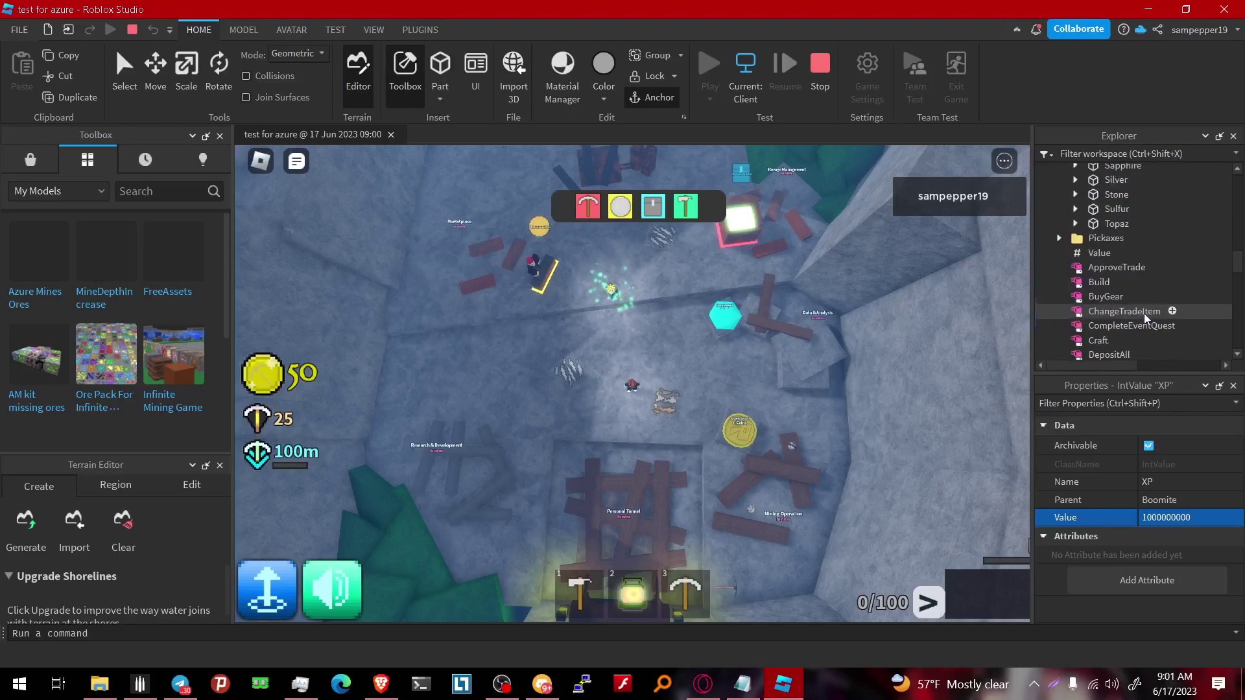
scroll(1144, 316, "up", 2)
scroll(1144, 318, "up", 1)
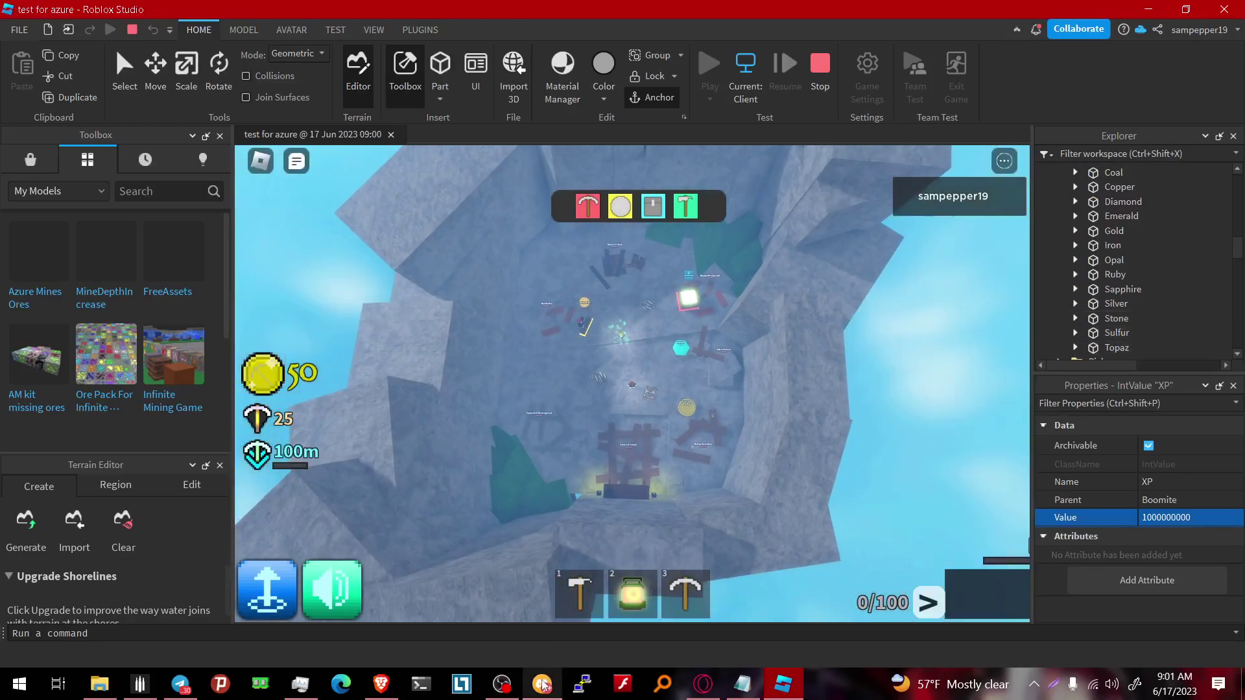
In Discord, glance at the account's profile card and close it again.
left_click(542, 684)
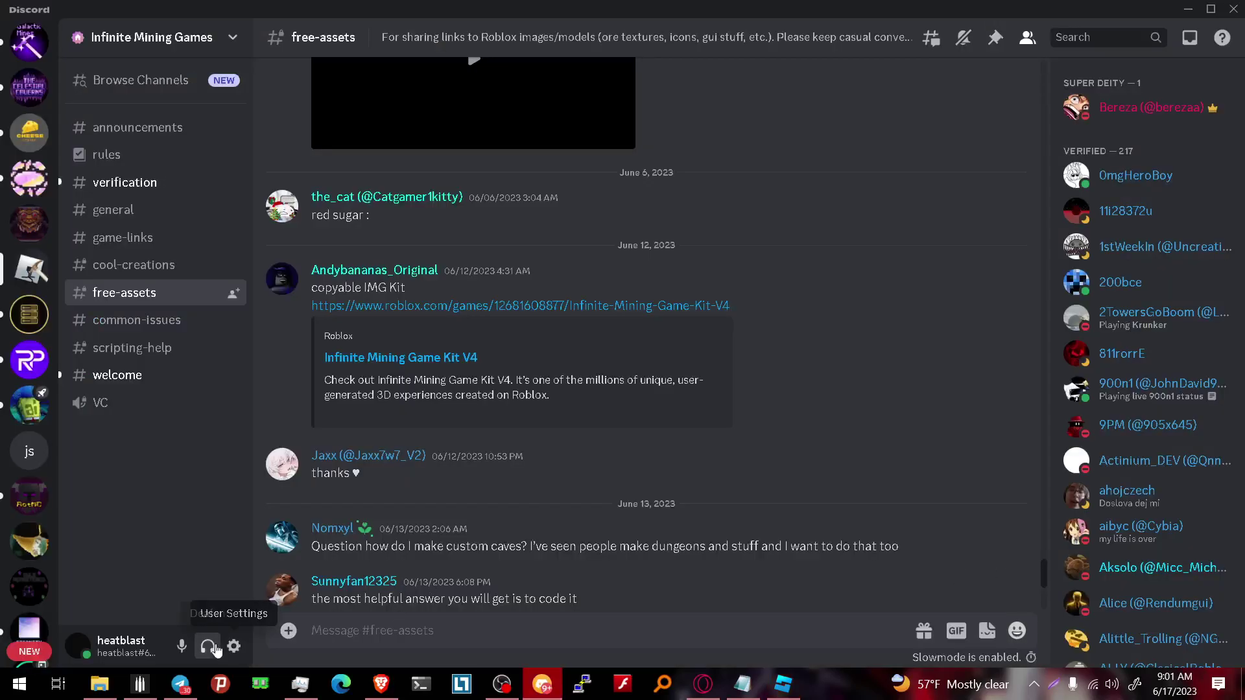
left_click(142, 651)
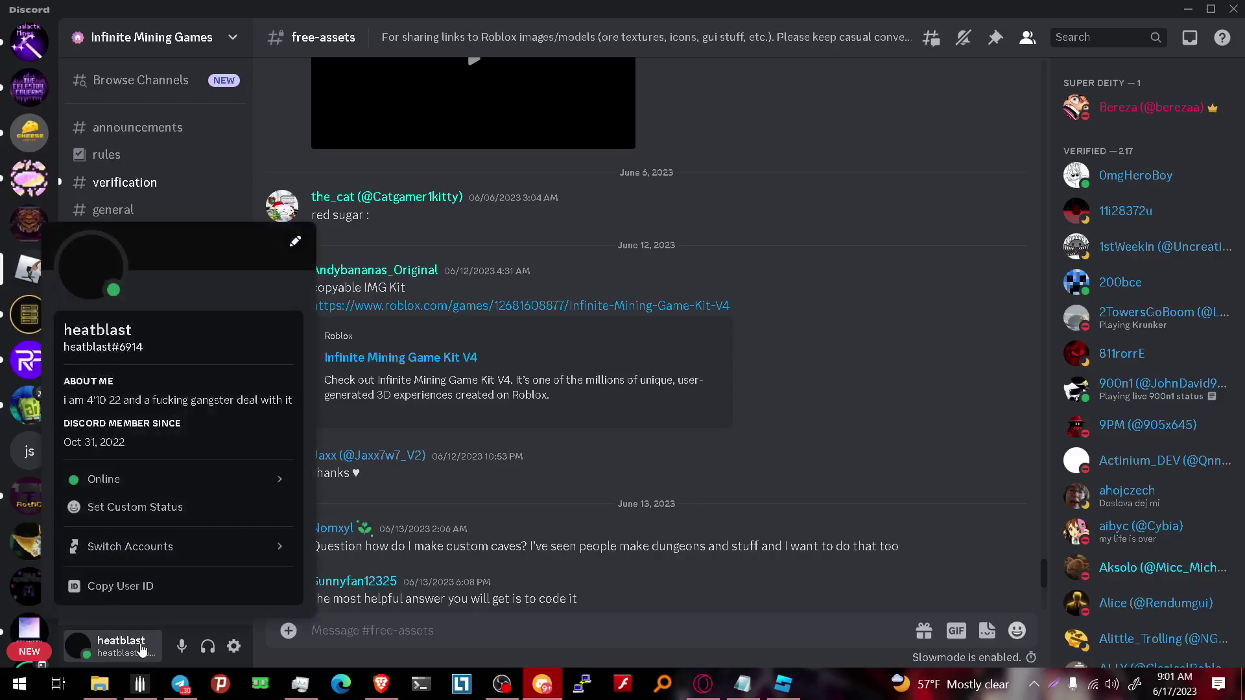
left_click(141, 646)
left_click(542, 684)
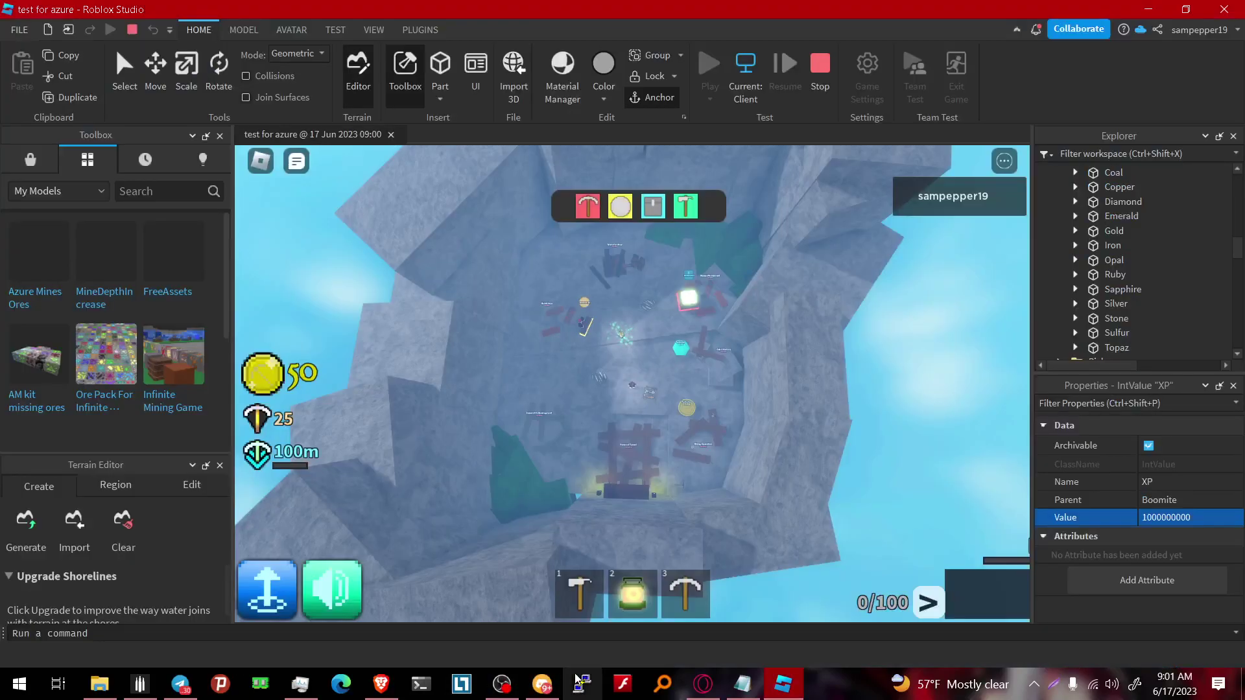
scroll(637, 412, "up", 5)
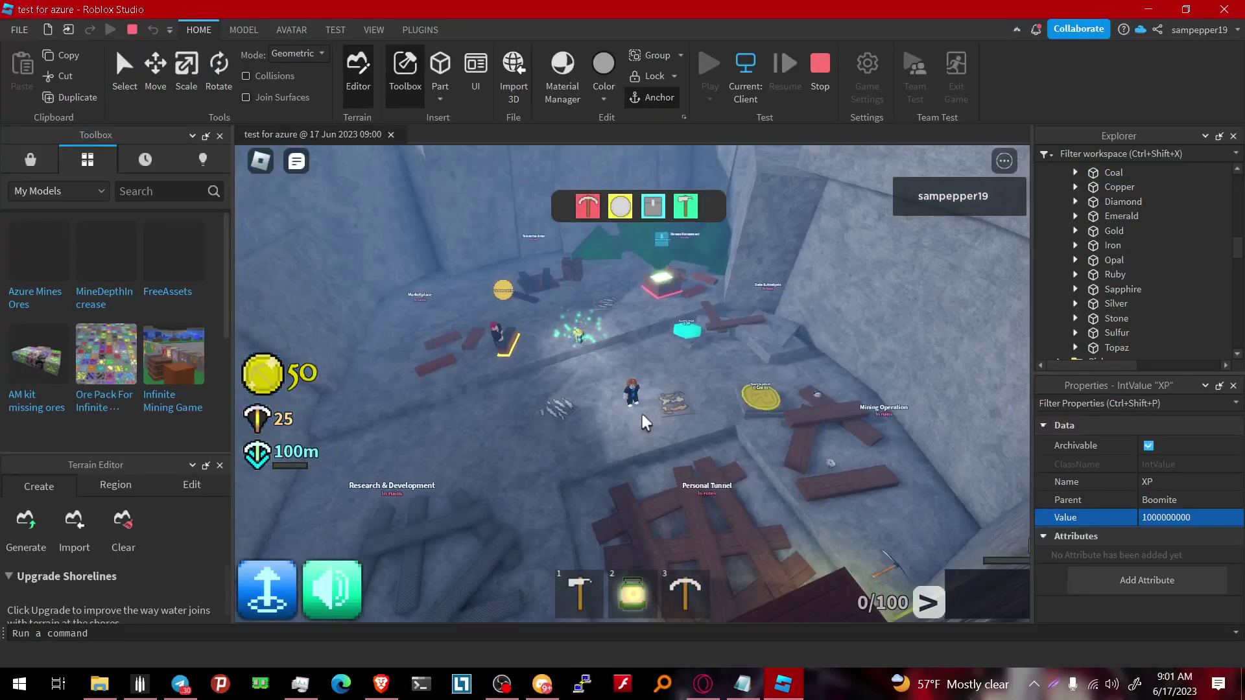
scroll(644, 422, "down", 5)
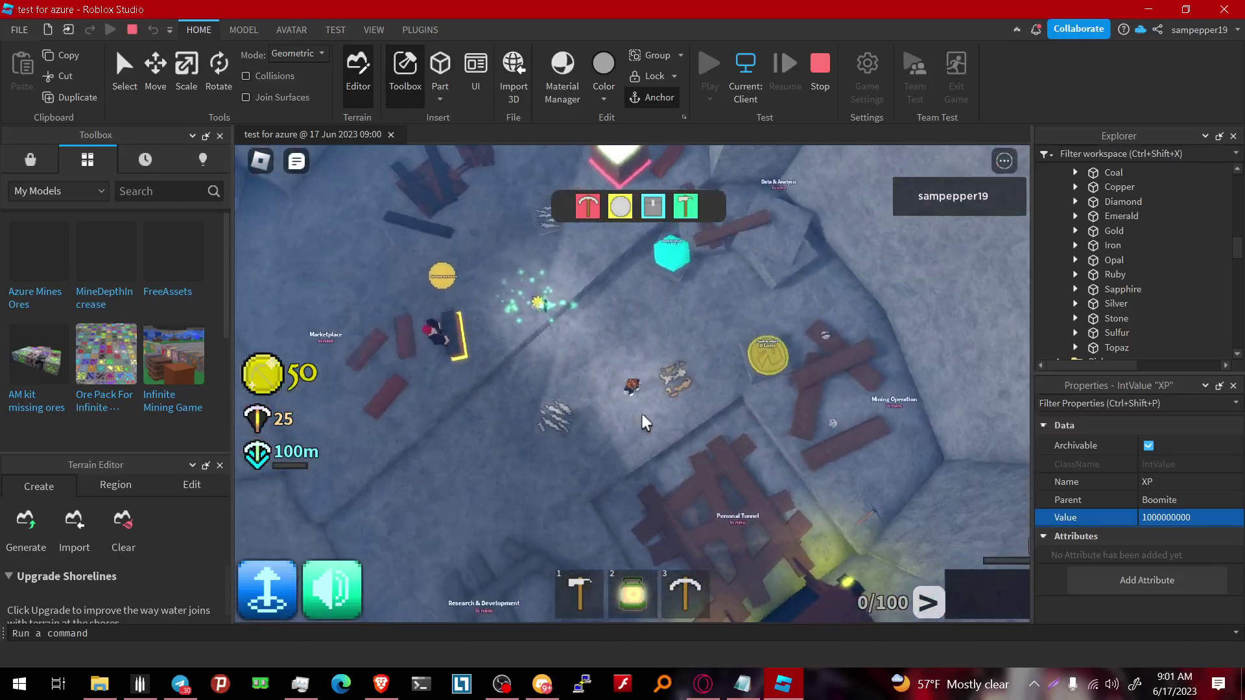
scroll(642, 414, "down", 2)
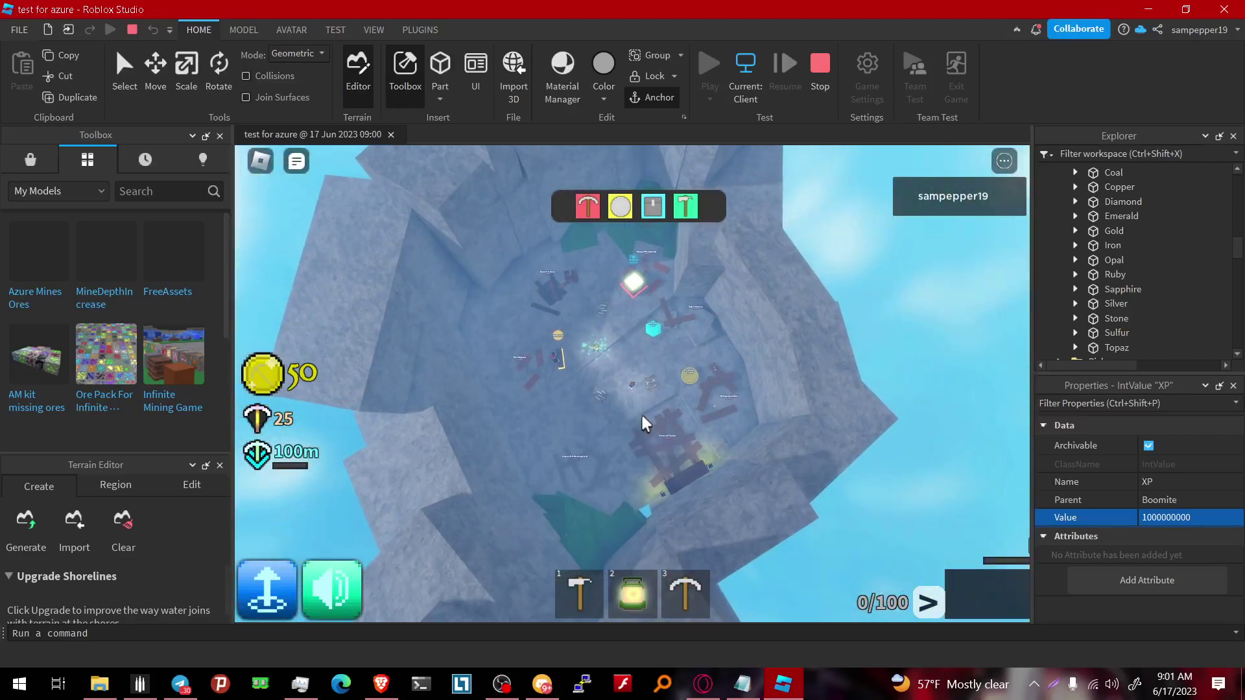
scroll(641, 413, "up", 6)
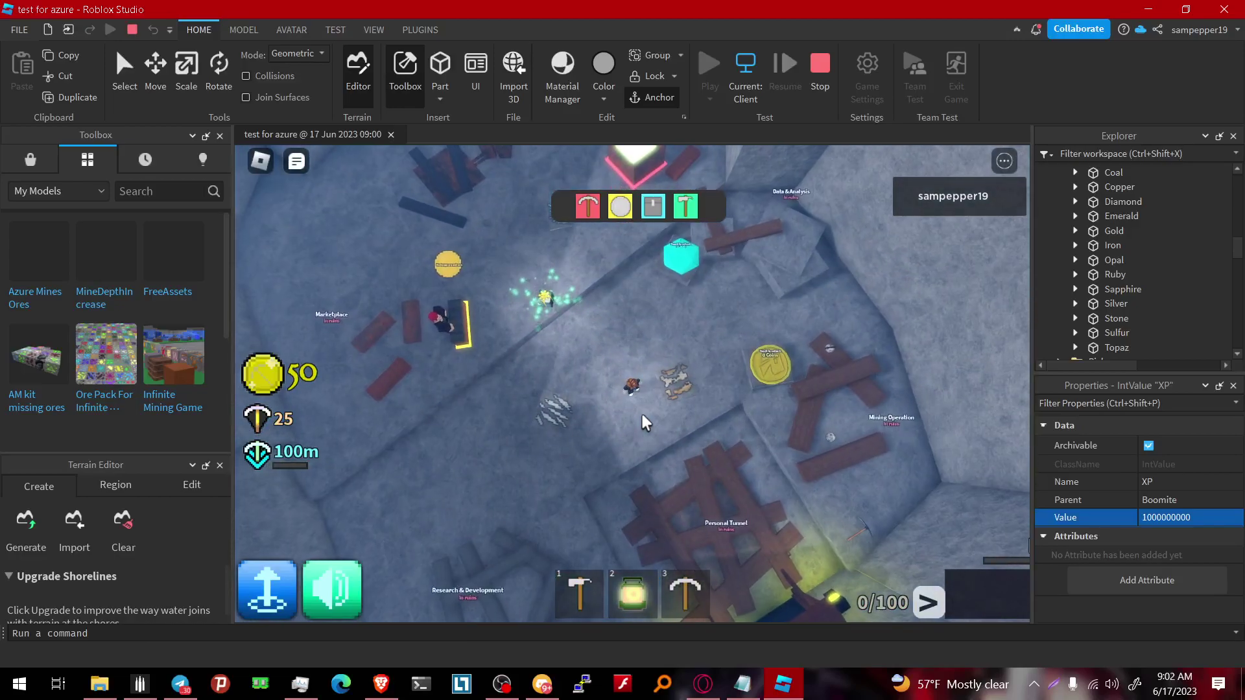
scroll(642, 414, "down", 8)
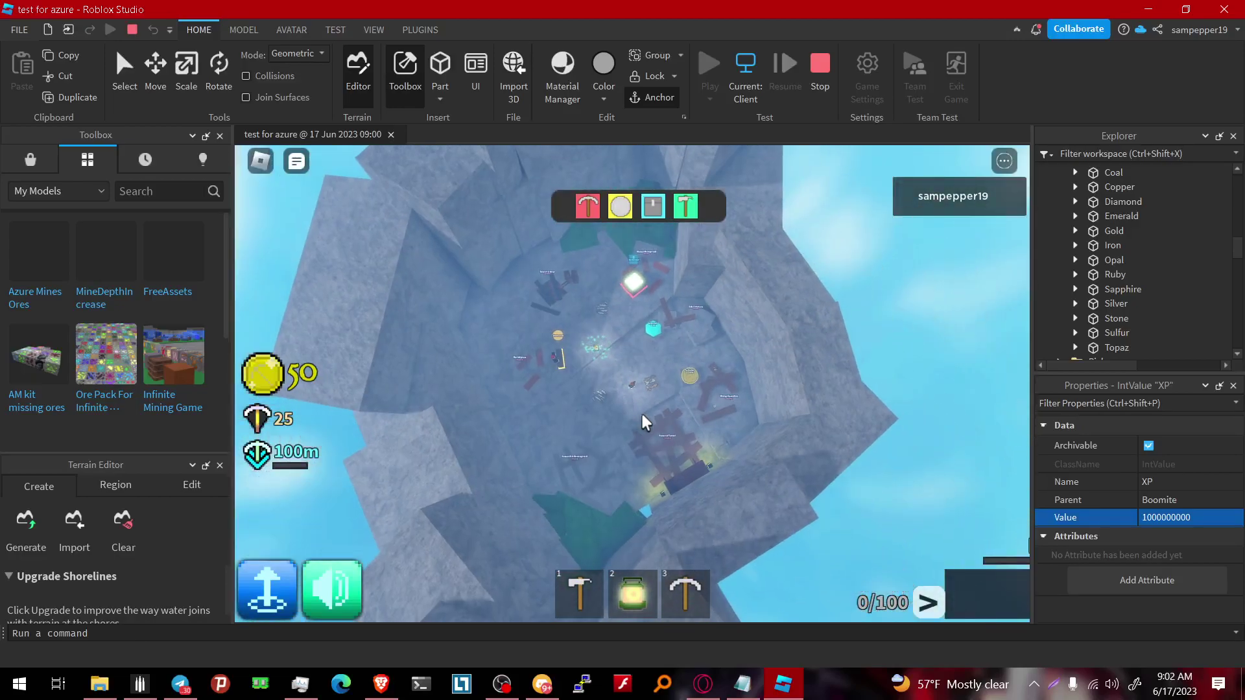